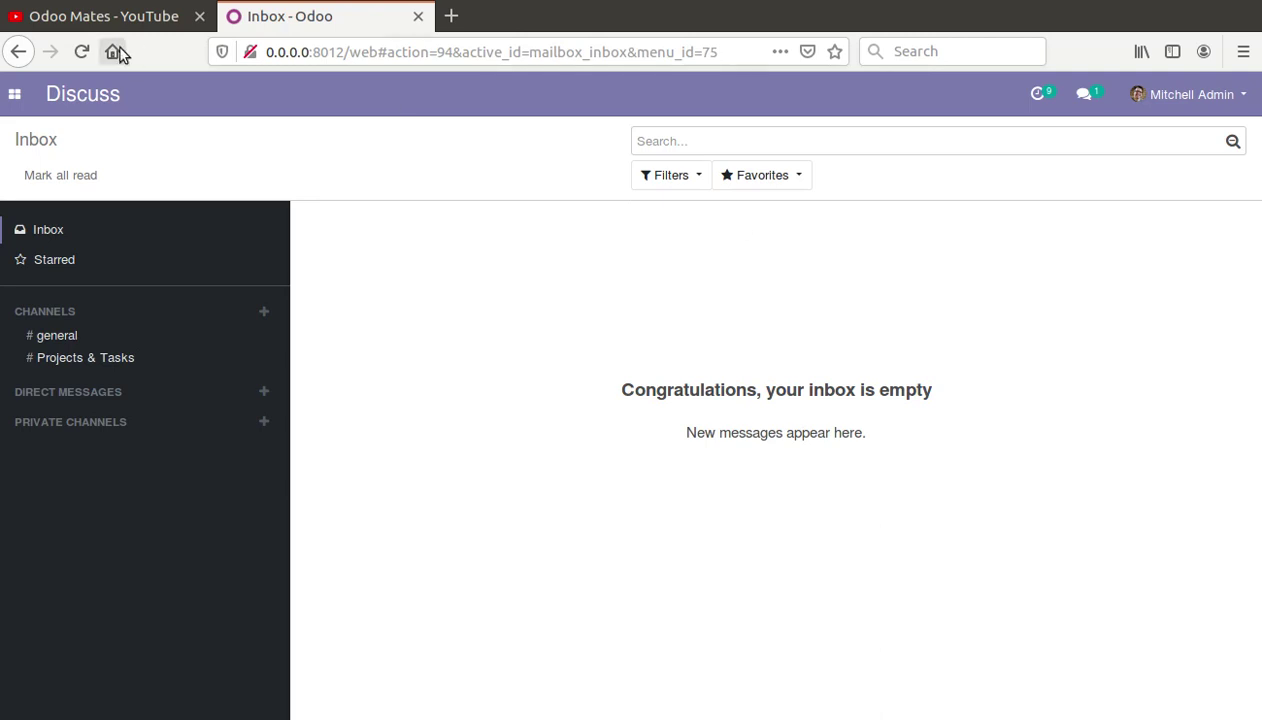
- Open the Odoo Mates patient record in the Hospital app after removing the Female filter from the patient list
{"action": "left_click", "coordinate": [17, 95]}
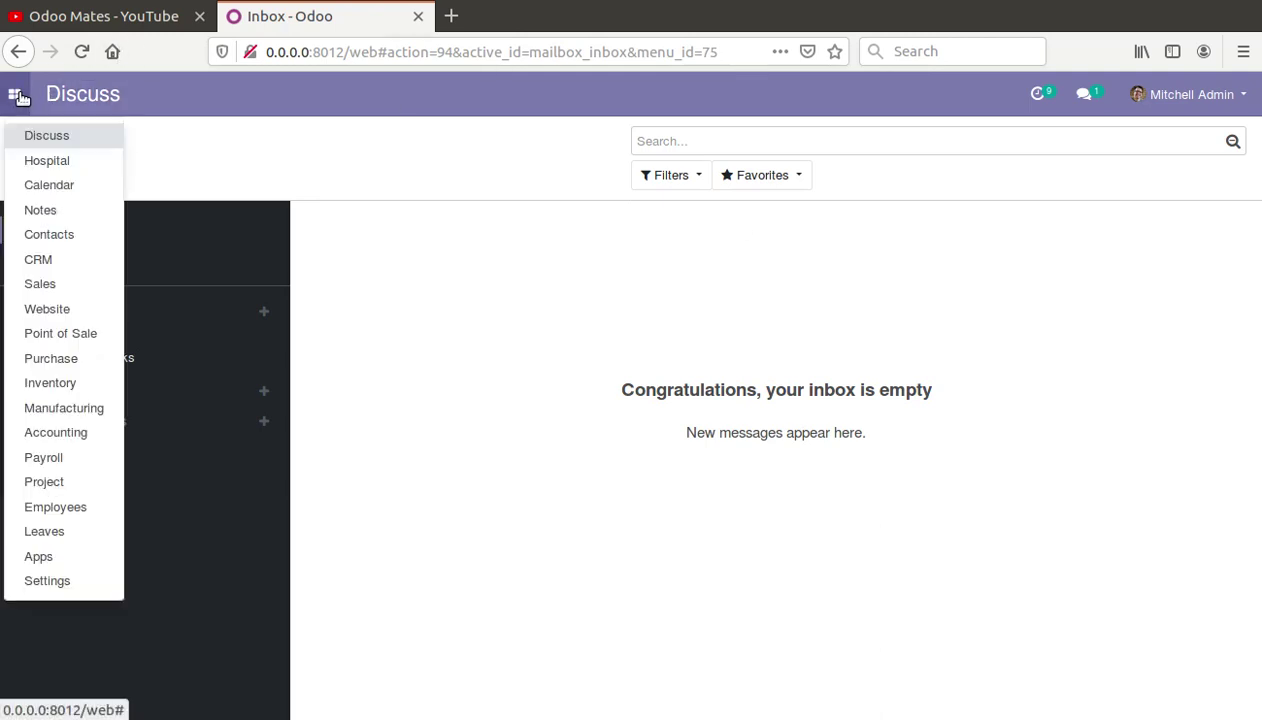
{"action": "left_click", "coordinate": [37, 161]}
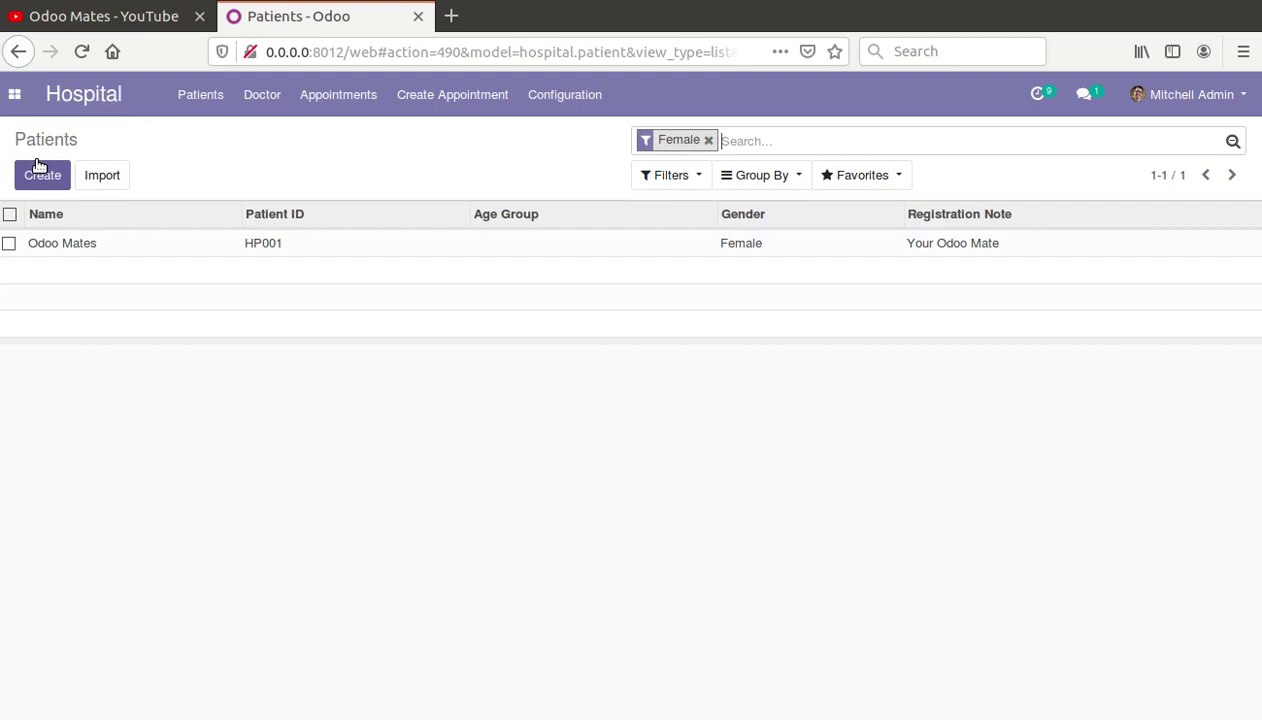
{"action": "left_click", "coordinate": [710, 139]}
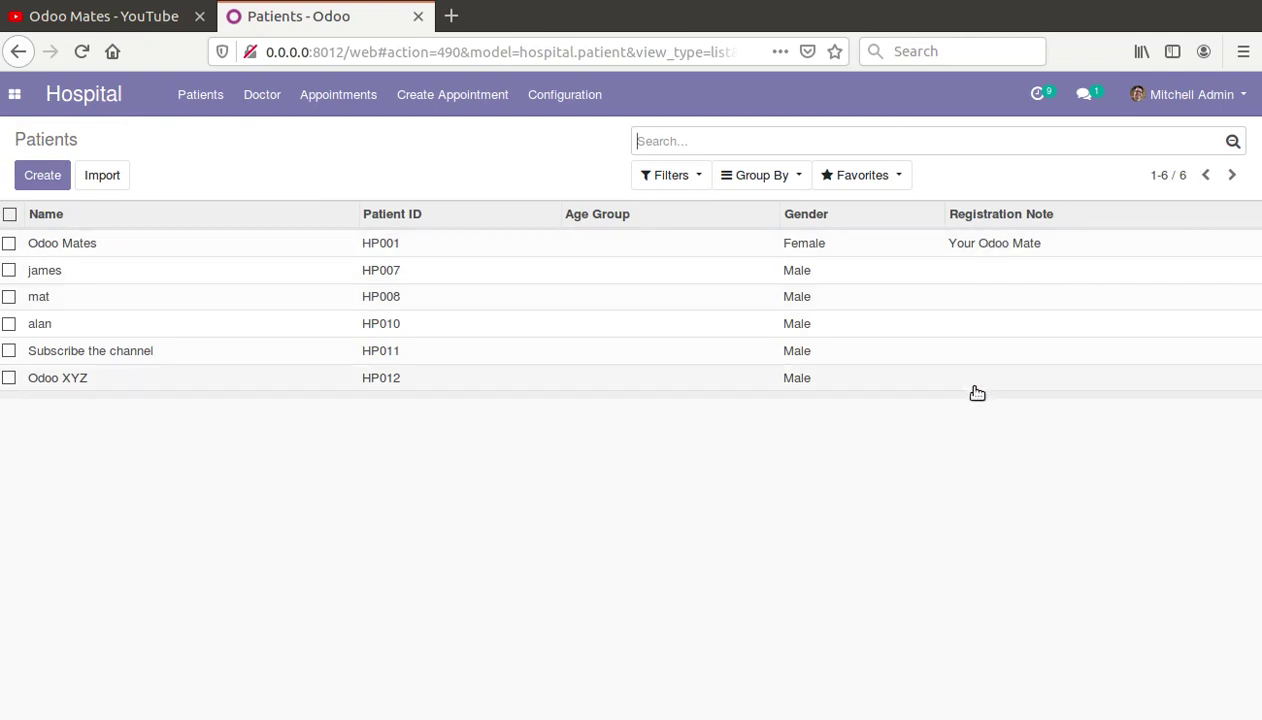
{"action": "left_click", "coordinate": [506, 249]}
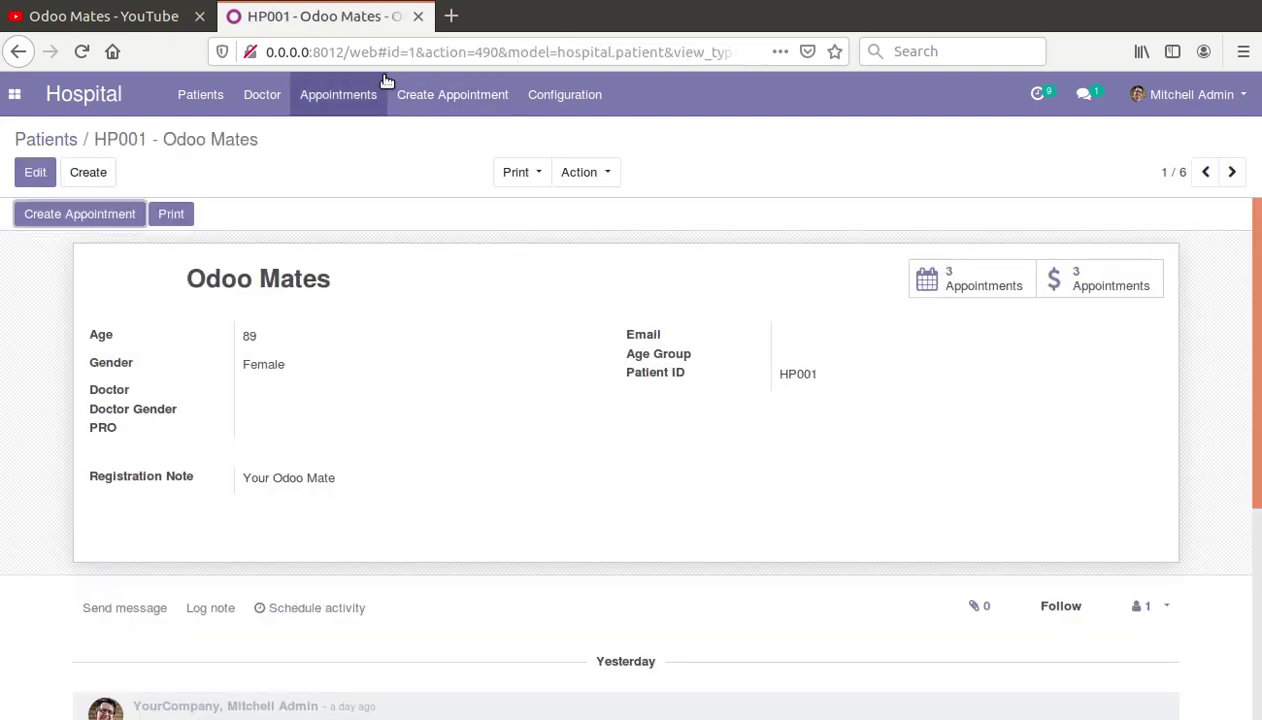
- Activate developer mode for the patient record by adding ?debug= after web in the page address
{"action": "left_click", "coordinate": [380, 57]}
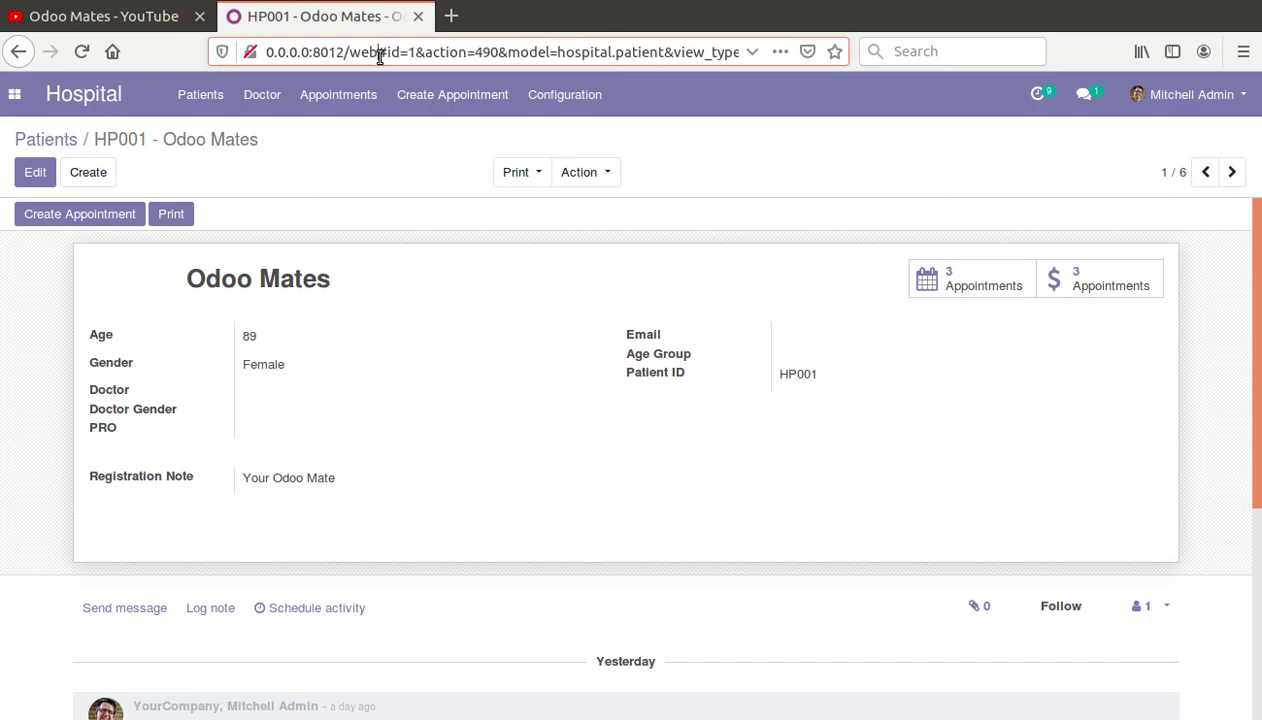
{"action": "type", "text": "?debug="}
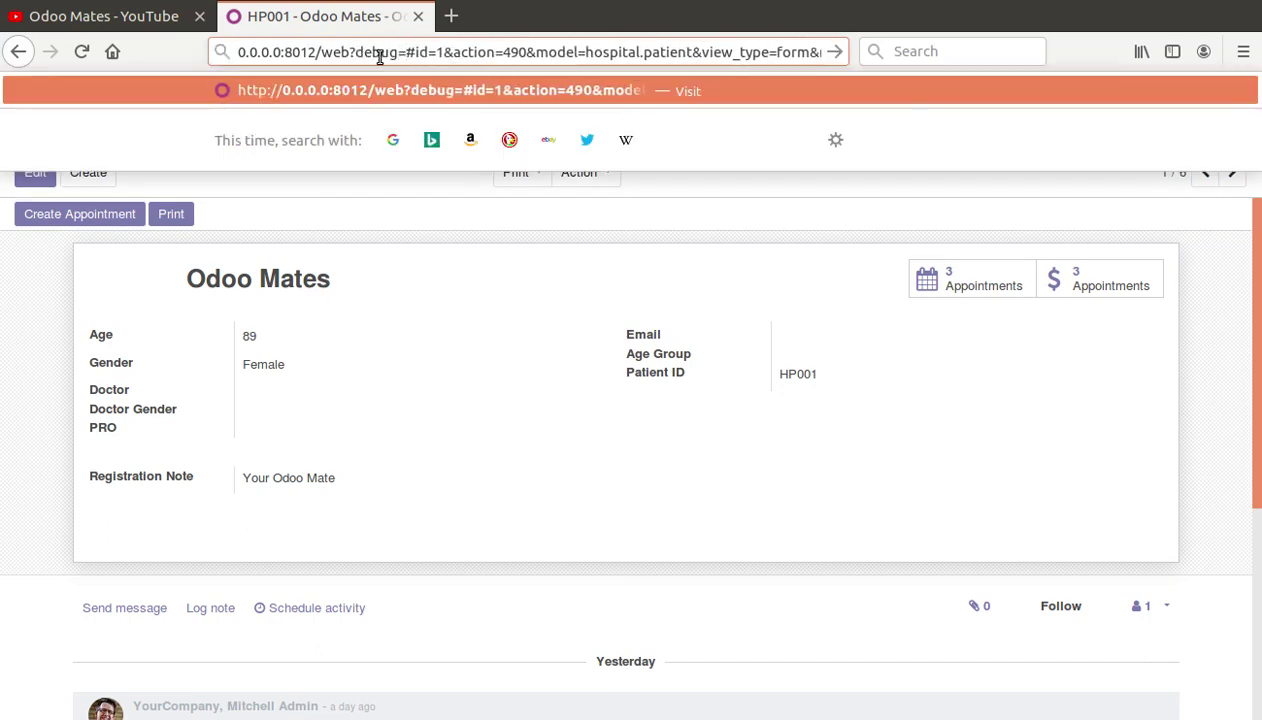
{"action": "key", "text": "Return"}
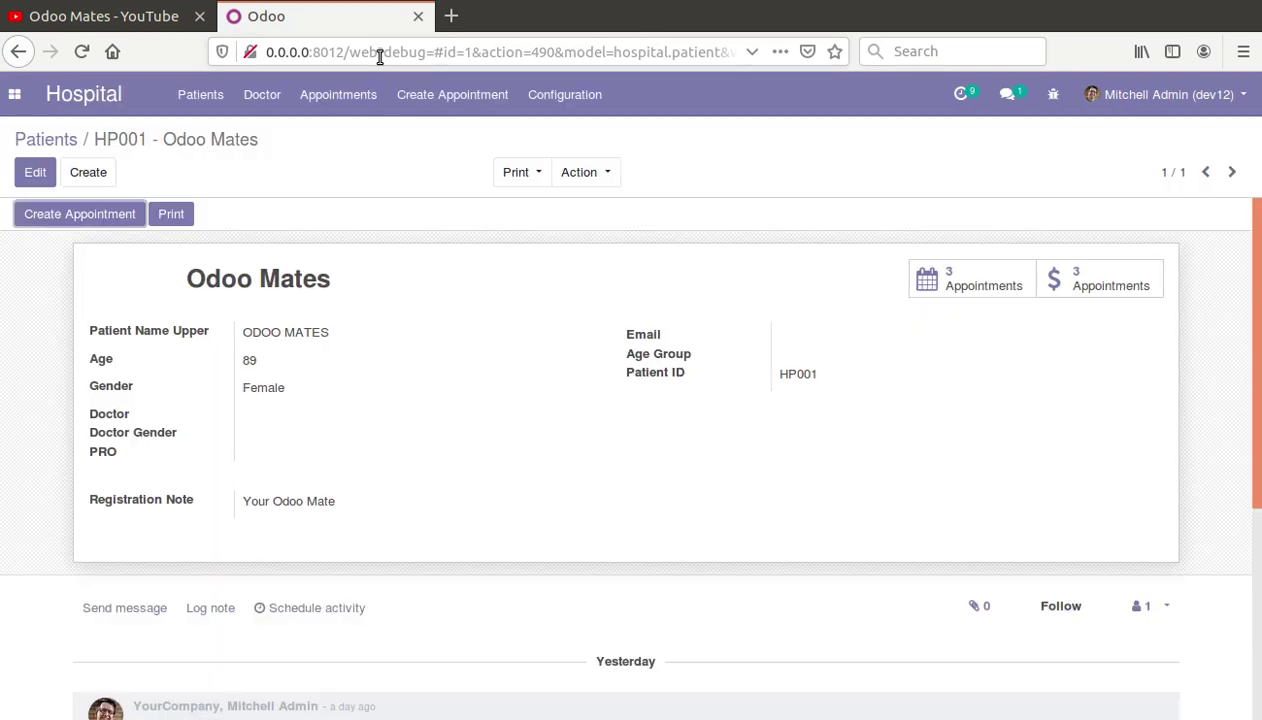
- View the metadata of the Odoo Mates patient and highlight the record name part of its XML ID
{"action": "left_click", "coordinate": [1057, 94]}
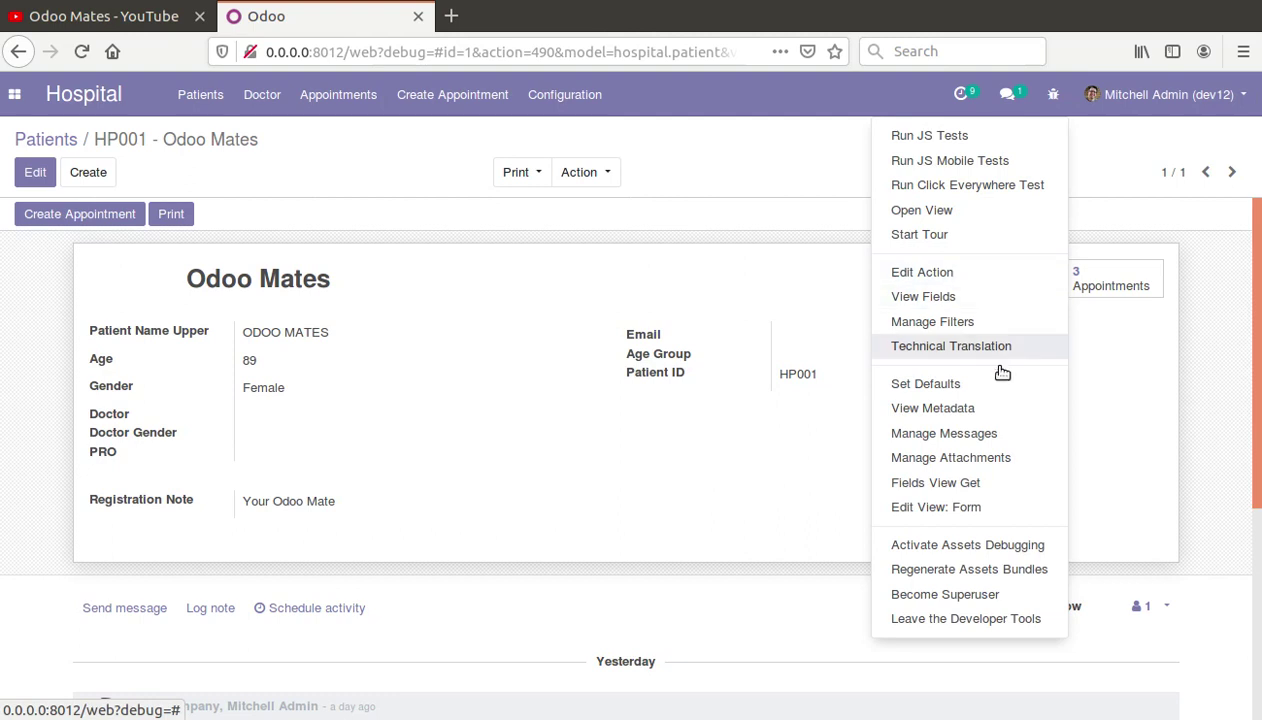
{"action": "left_click", "coordinate": [912, 409]}
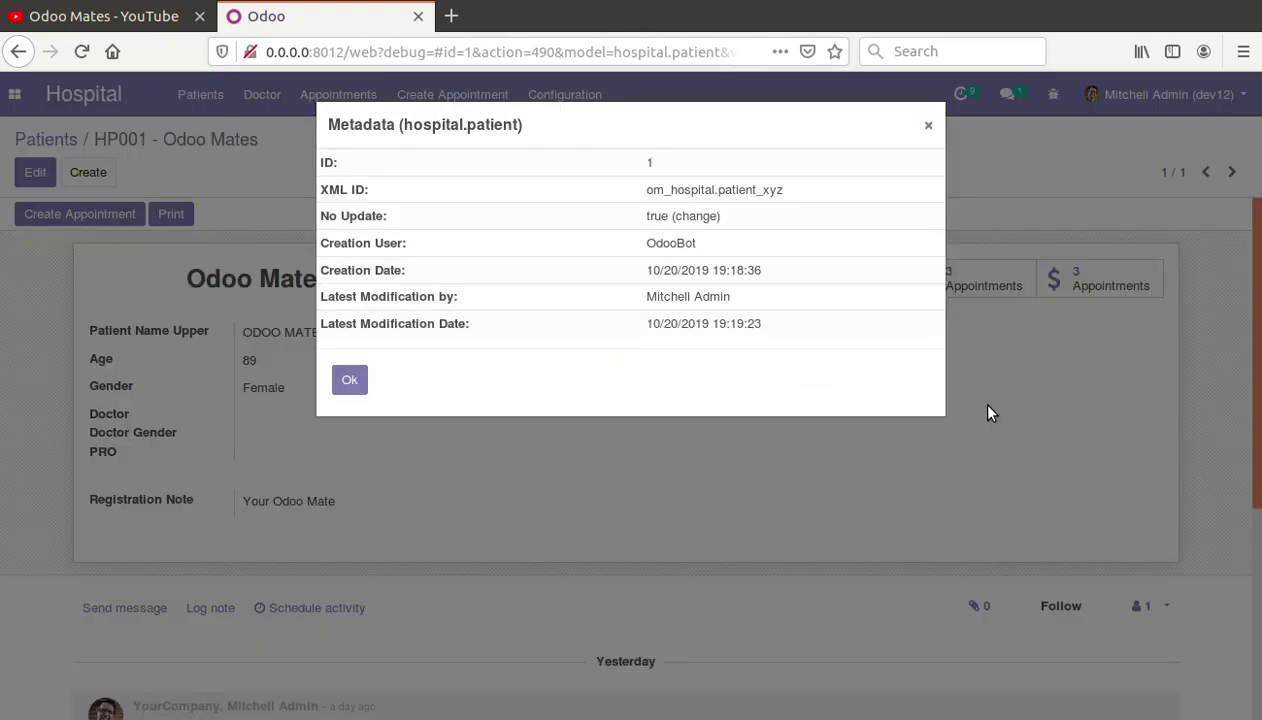
{"action": "double_click", "coordinate": [335, 192]}
{"action": "double_click", "coordinate": [705, 189]}
{"action": "double_click", "coordinate": [766, 190]}
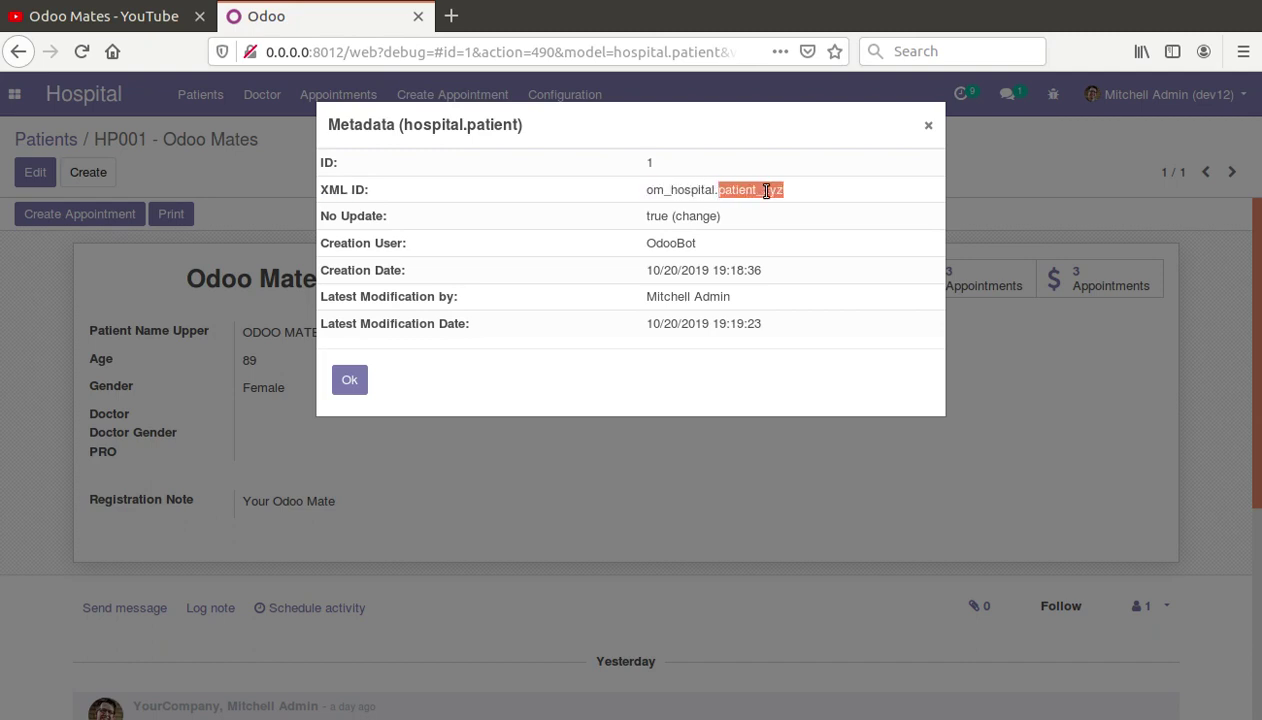
- Switch to the code editor and open data.xml from the data folder of the custom om_hospital module
{"action": "key", "text": "alt+Tab"}
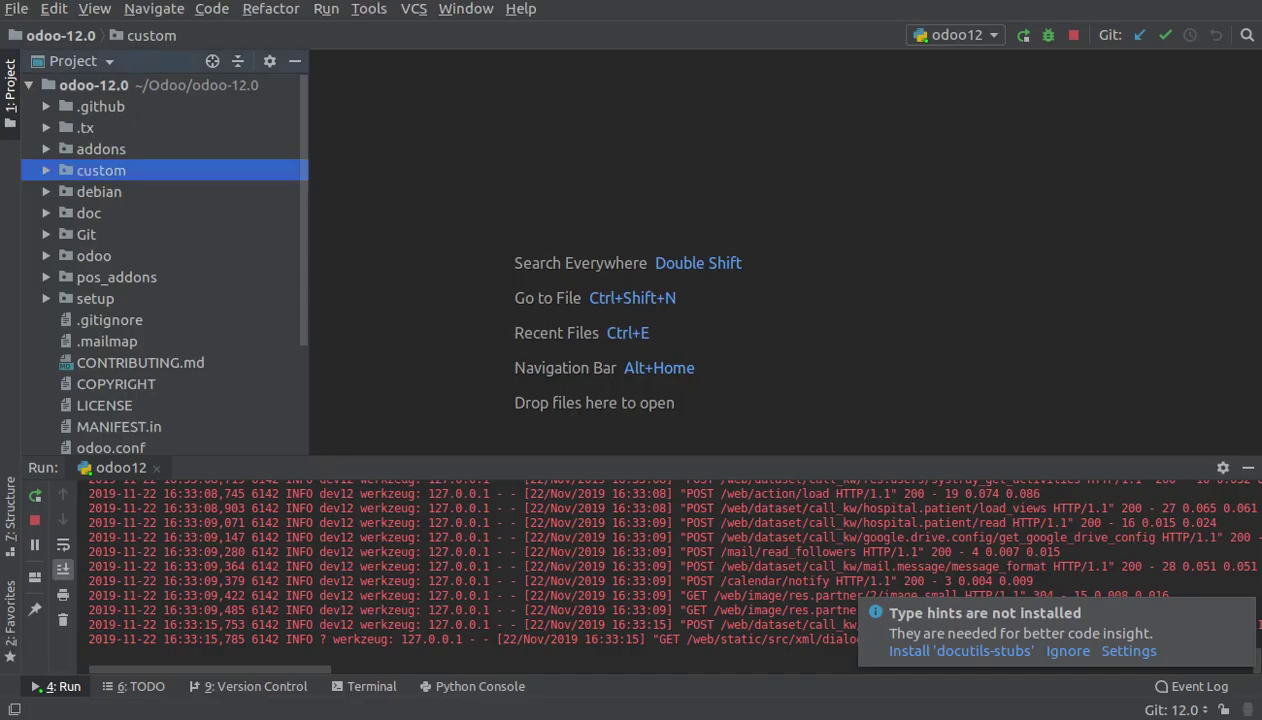
{"action": "left_click", "coordinate": [47, 172]}
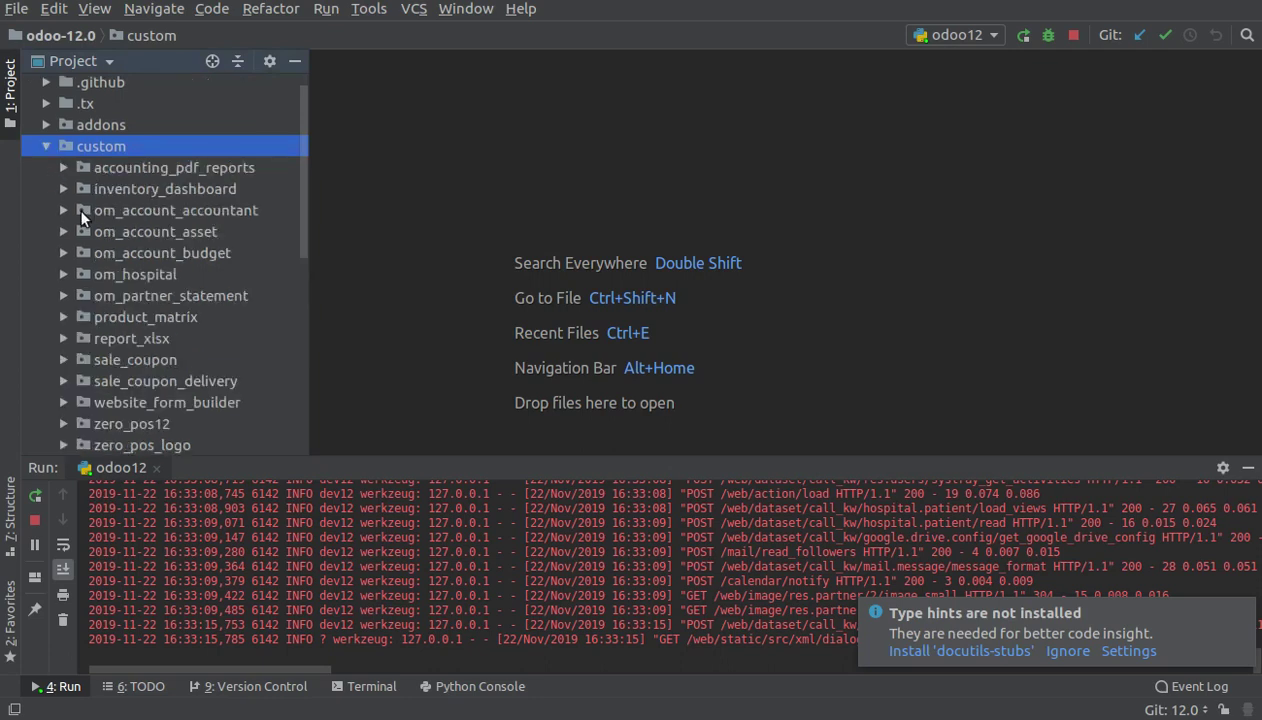
{"action": "left_click", "coordinate": [67, 270]}
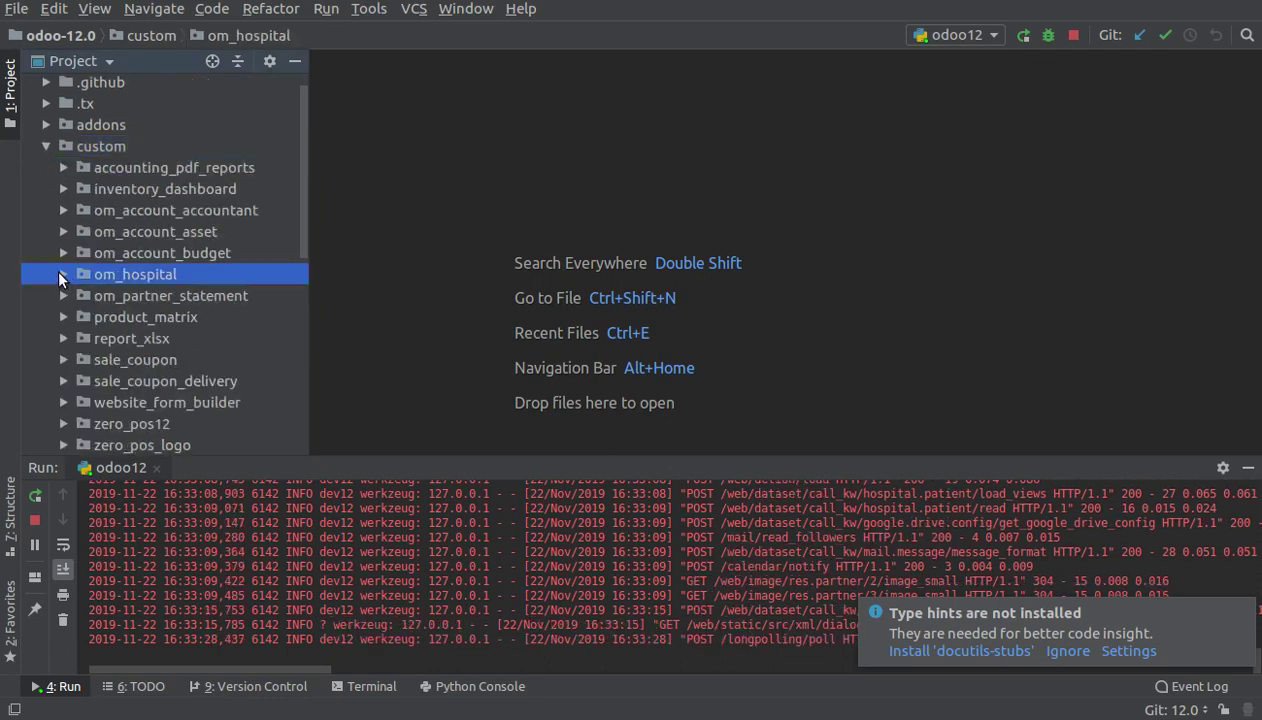
{"action": "left_click", "coordinate": [57, 267]}
{"action": "left_click", "coordinate": [81, 253]}
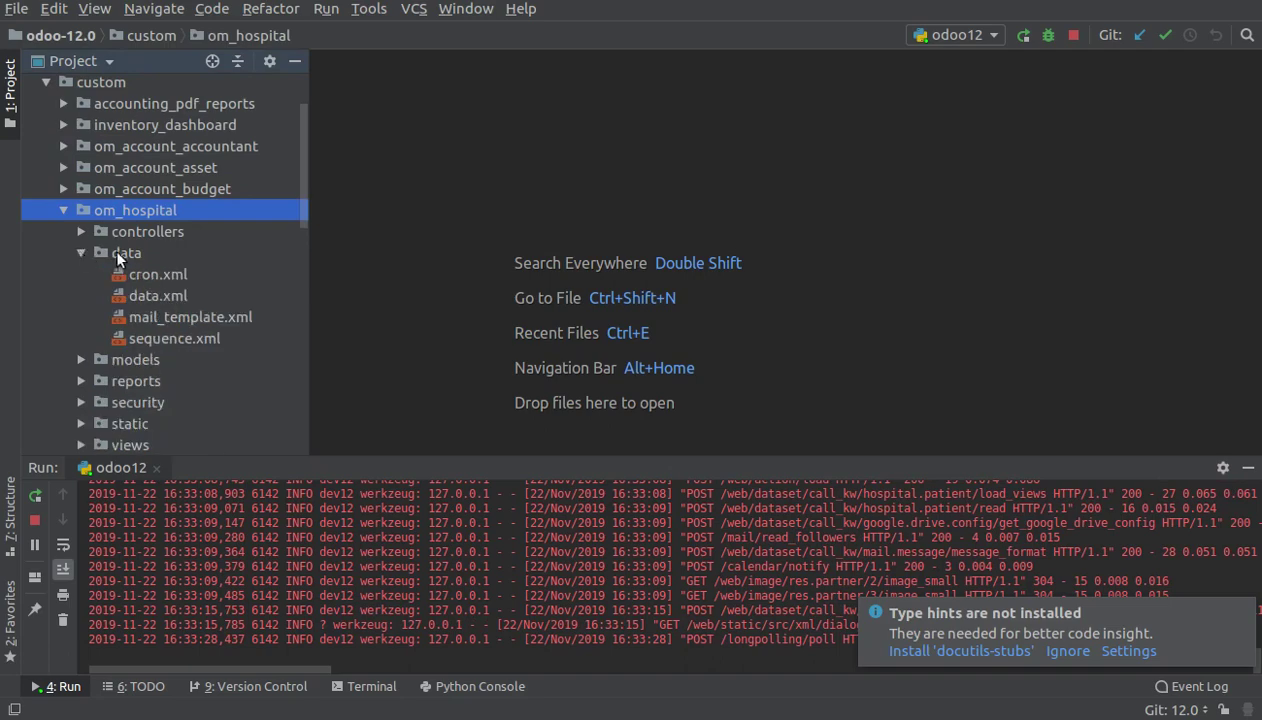
{"action": "double_click", "coordinate": [133, 292]}
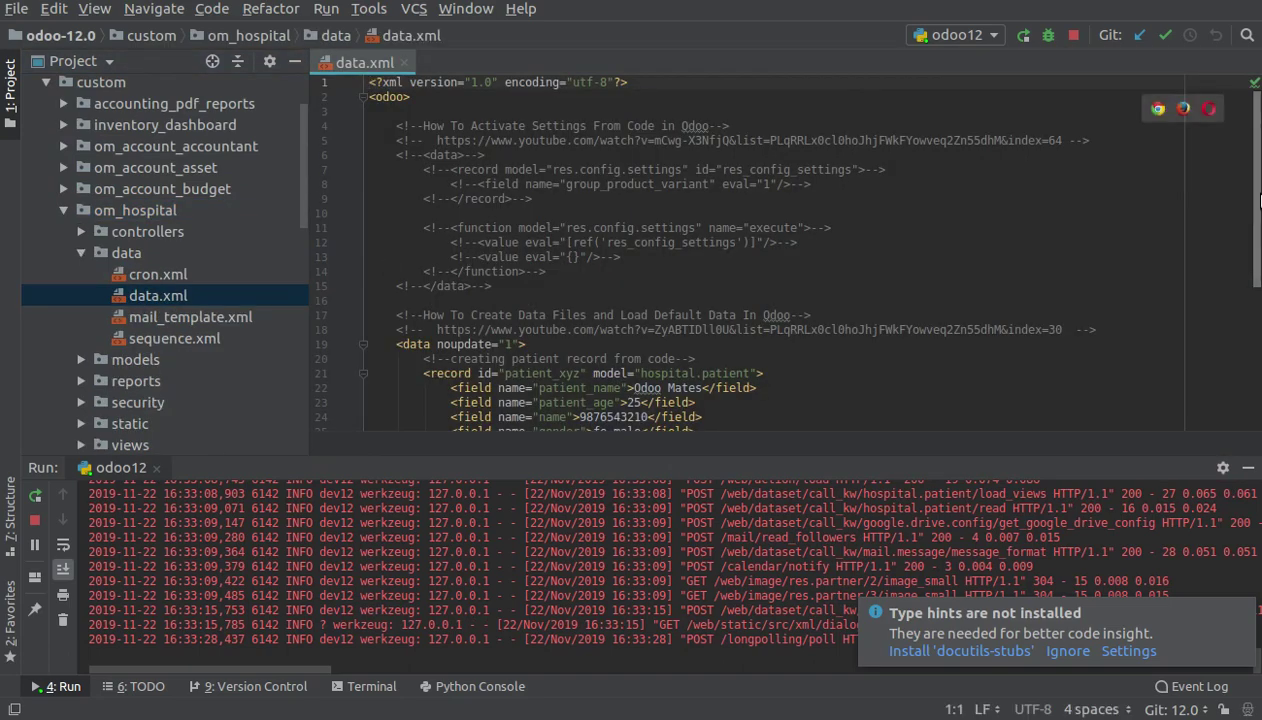
- Examine the patient_xyz record definition and its id in data.xml
{"action": "left_click_drag", "start_coordinate": [1257, 215], "coordinate": [1260, 268]}
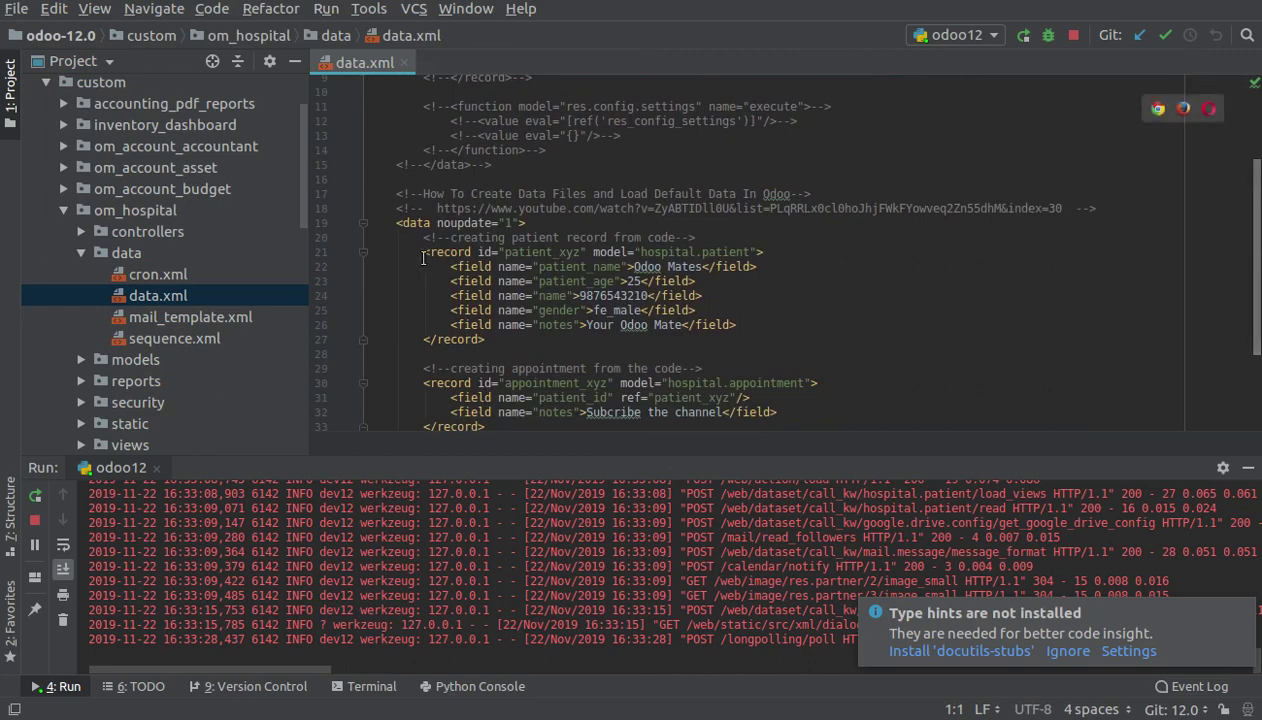
{"action": "left_click_drag", "start_coordinate": [418, 252], "coordinate": [492, 339]}
{"action": "left_click", "coordinate": [528, 252]}
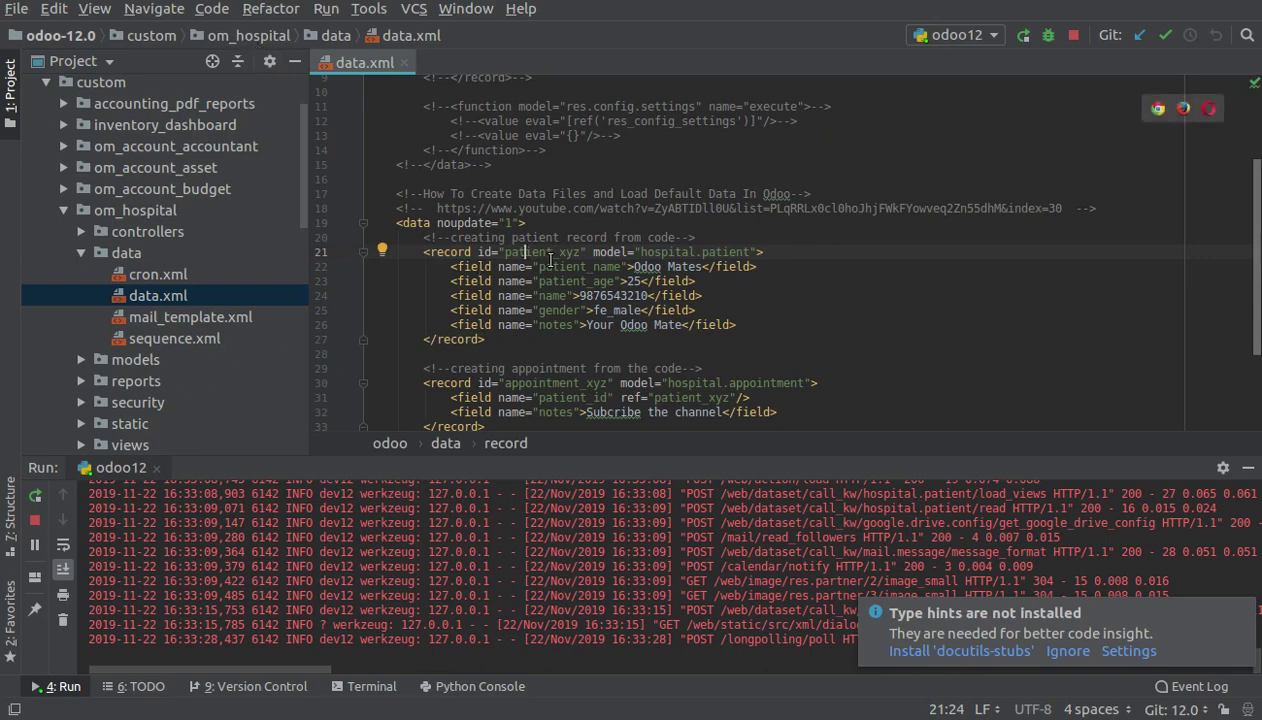
- Switch back to Odoo in the browser, check the full XML ID in the patient's metadata, and close the dialog
{"action": "key", "text": "alt+Tab"}
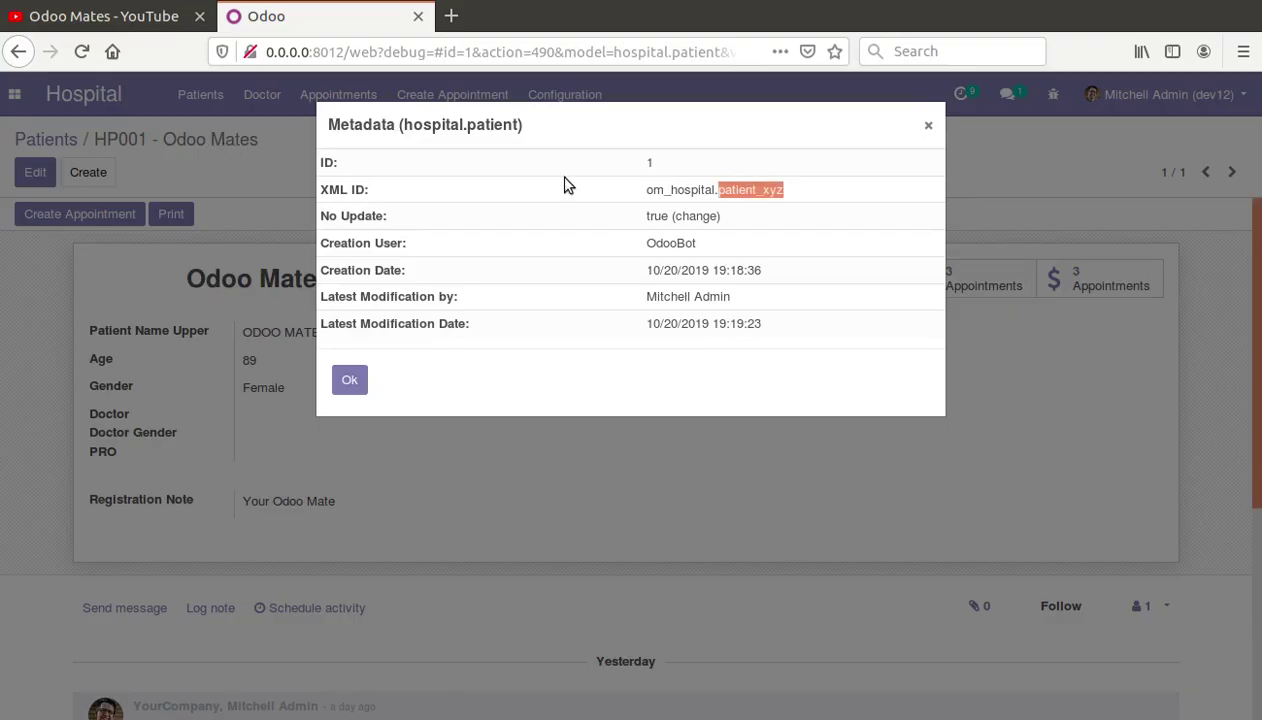
{"action": "double_click", "coordinate": [678, 189]}
{"action": "triple_click", "coordinate": [678, 189]}
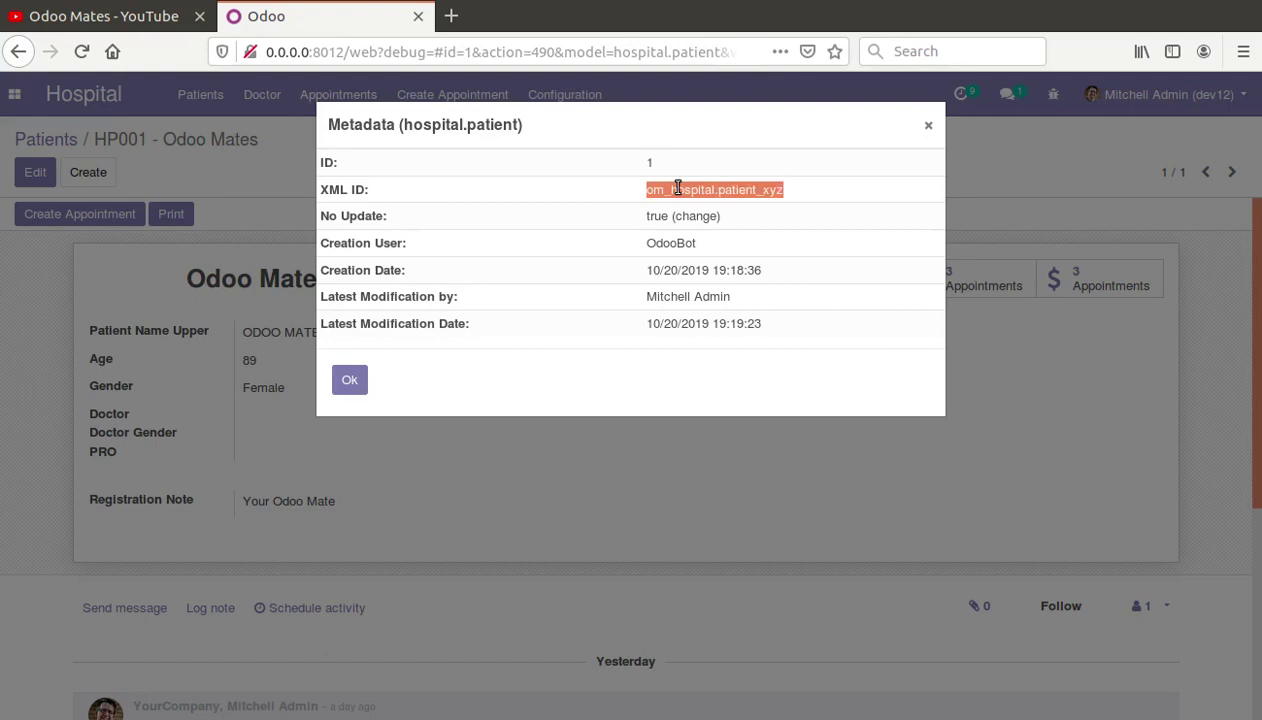
{"action": "left_click", "coordinate": [345, 377]}
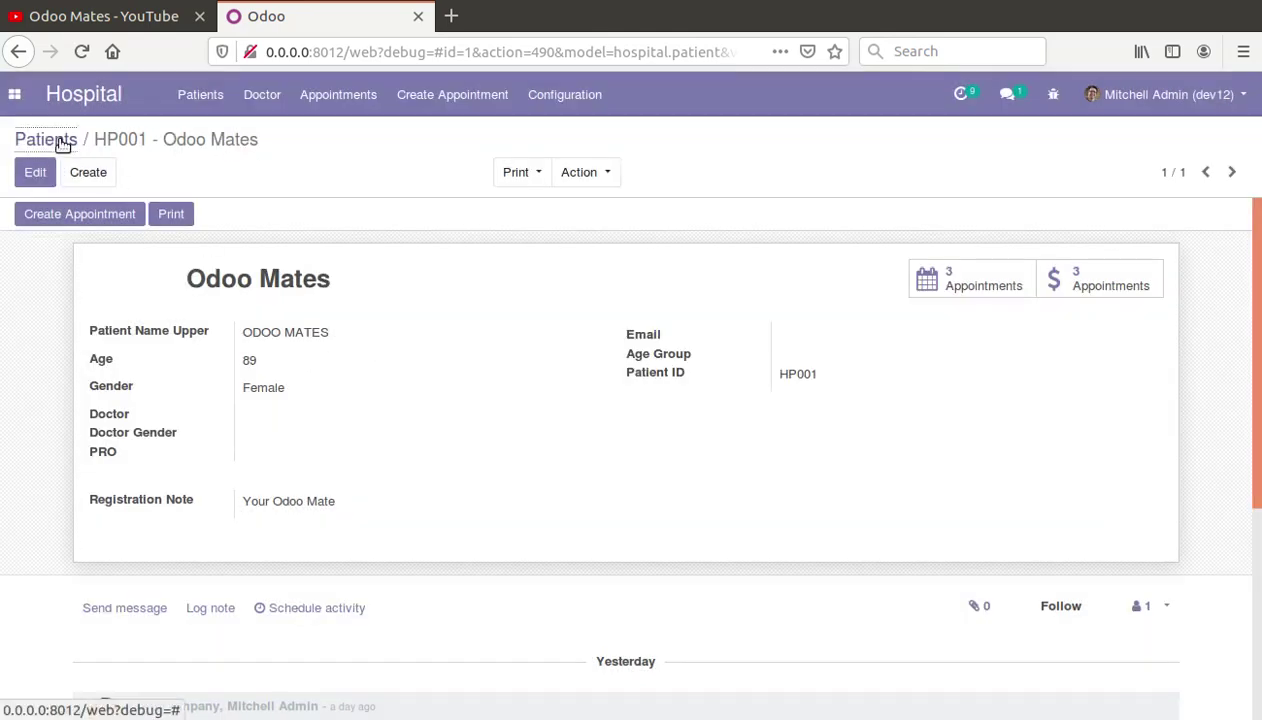
- Clear the Female filter from the patient list and open the "Subscribe the channel" patient record
{"action": "left_click", "coordinate": [61, 141]}
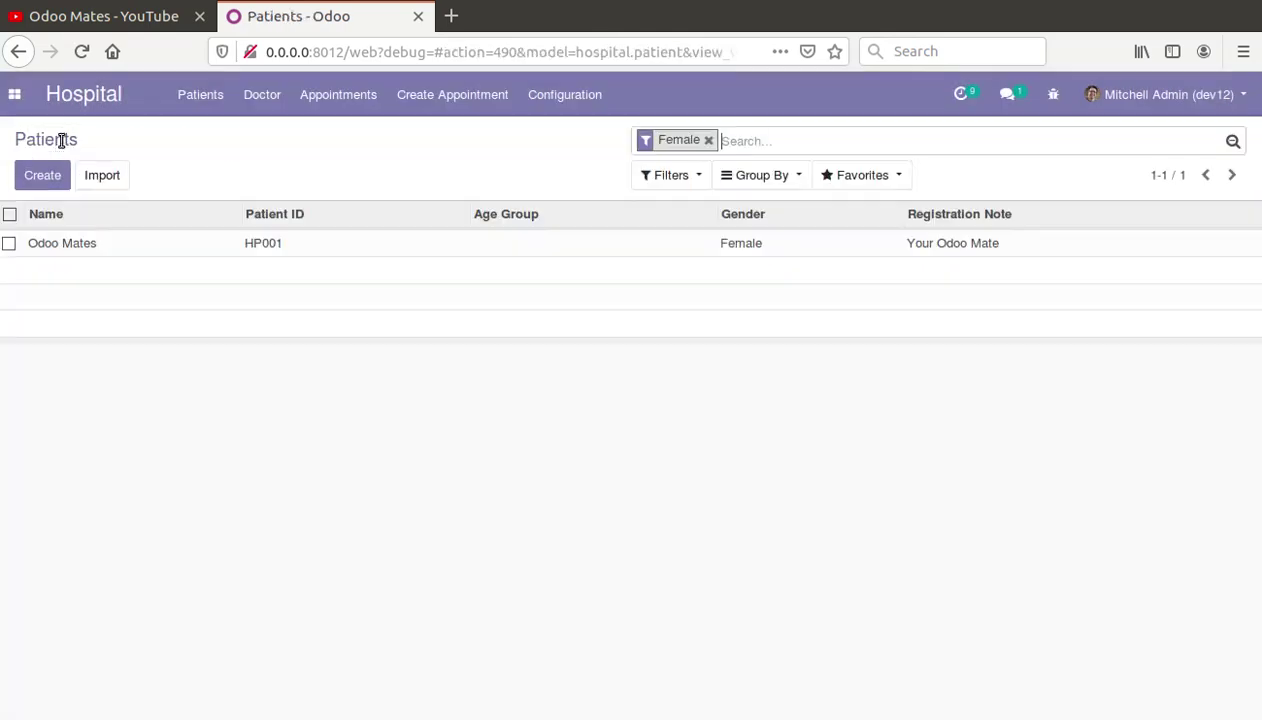
{"action": "left_click", "coordinate": [709, 139]}
{"action": "left_click", "coordinate": [710, 139]}
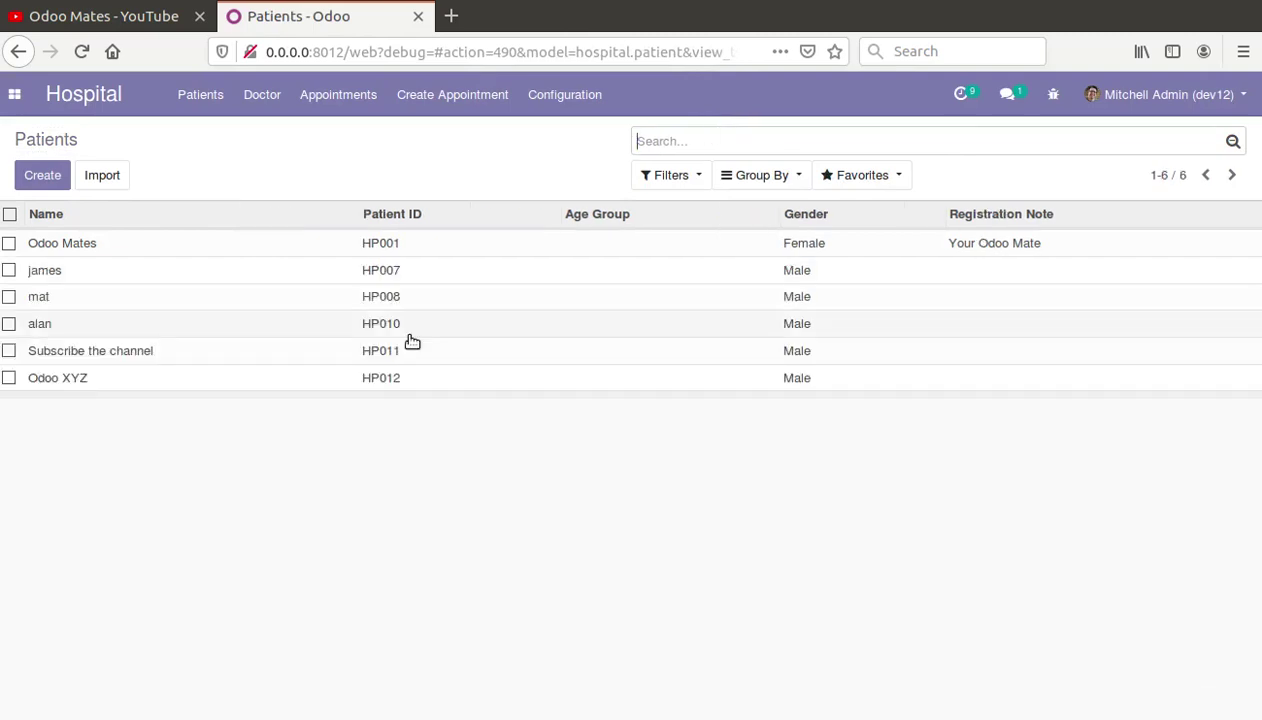
{"action": "left_click", "coordinate": [258, 357]}
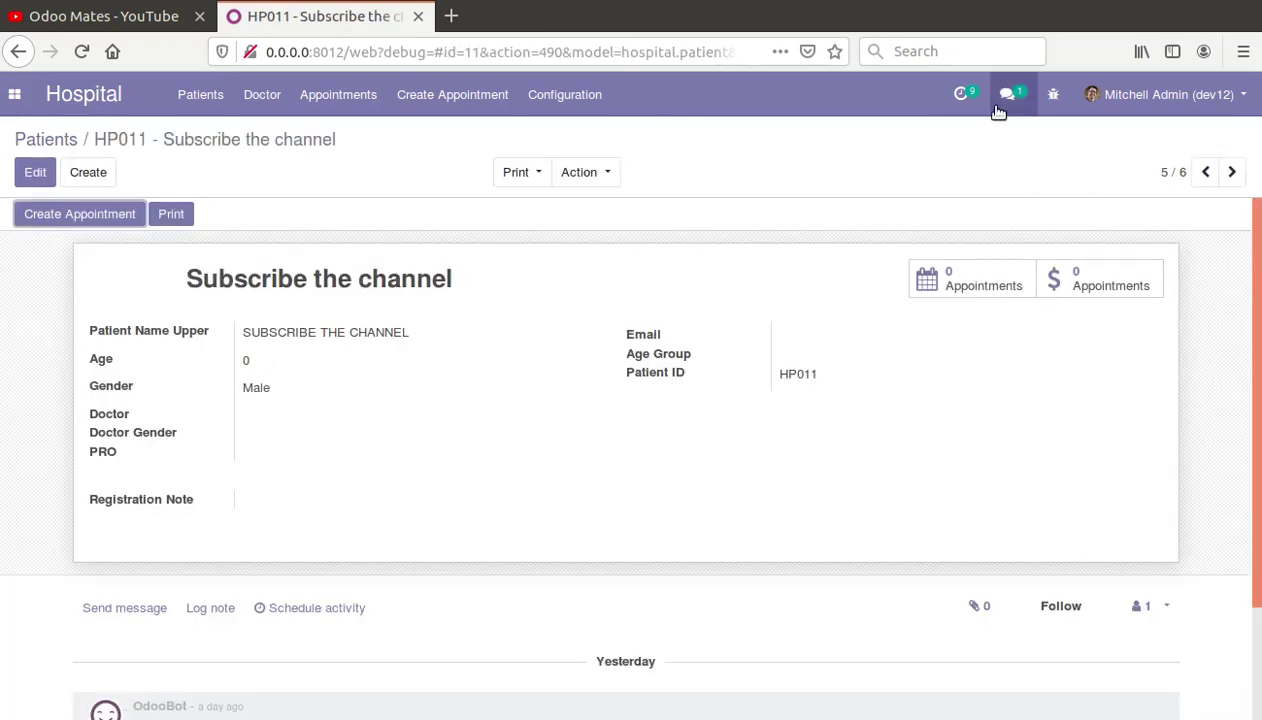
- View the metadata of the "Subscribe the channel" patient to check its XML ID, then close the dialog
{"action": "left_click", "coordinate": [1053, 94]}
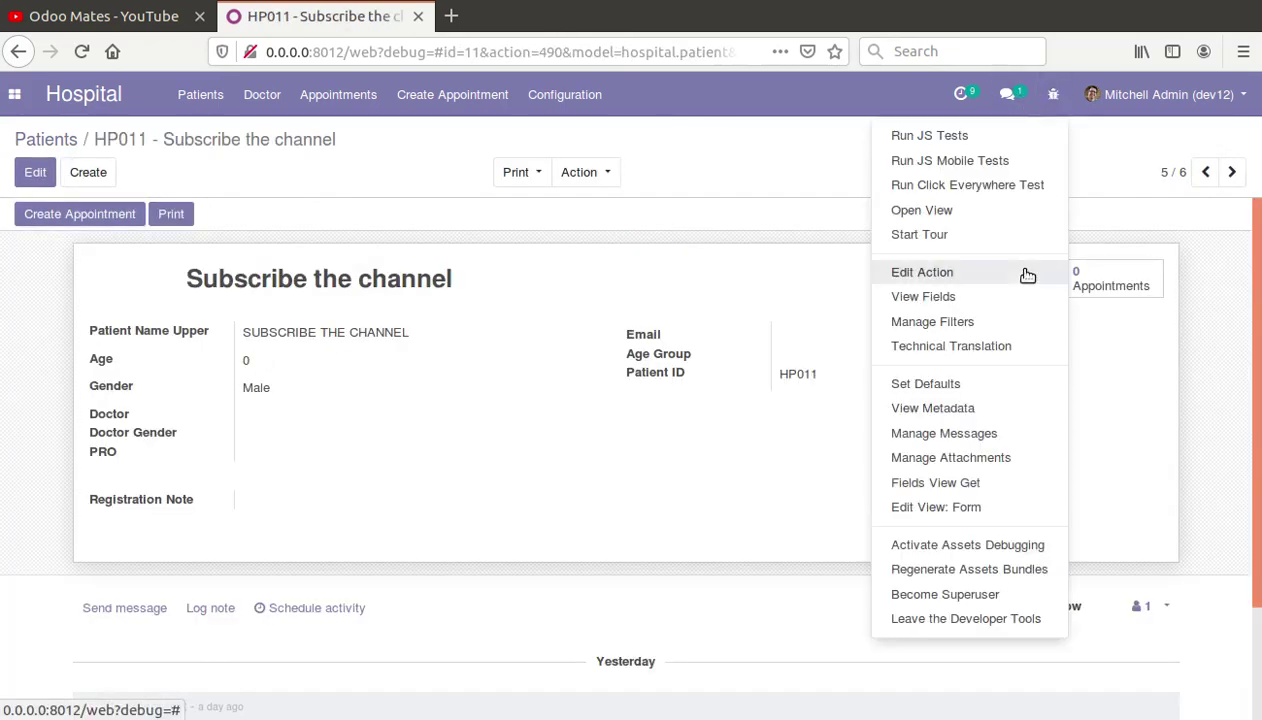
{"action": "left_click", "coordinate": [993, 415]}
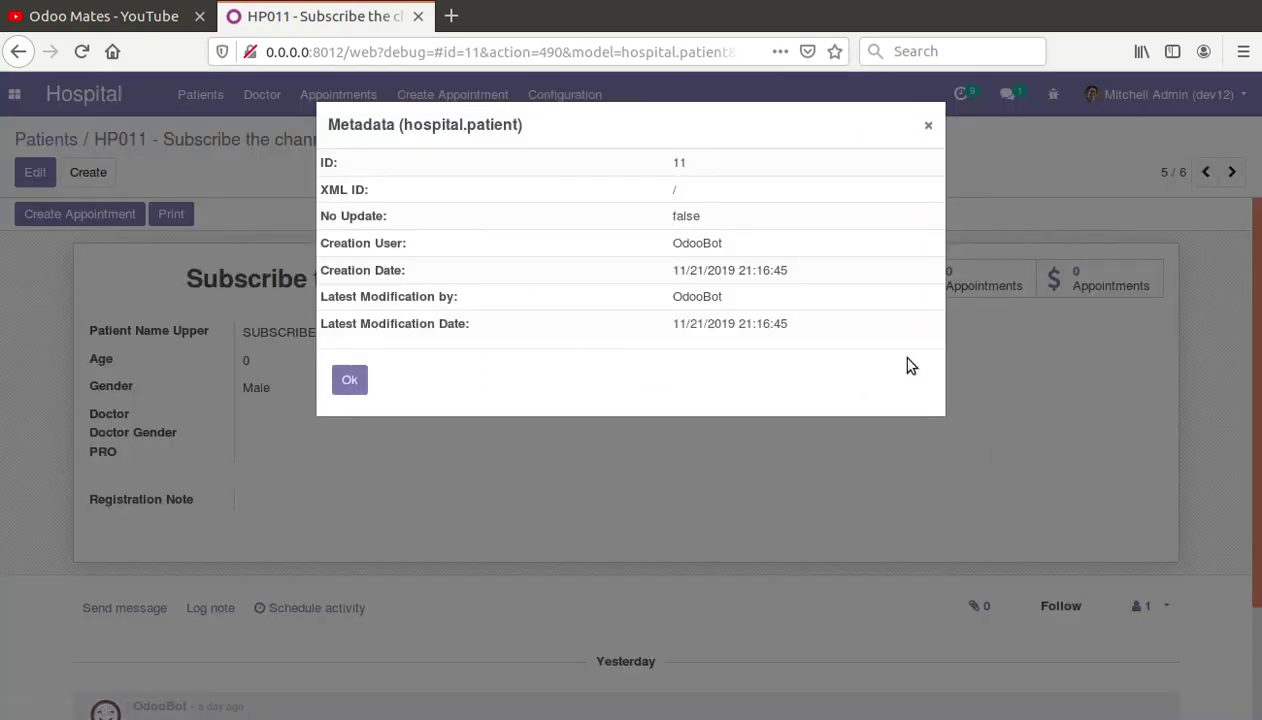
{"action": "left_click", "coordinate": [928, 125]}
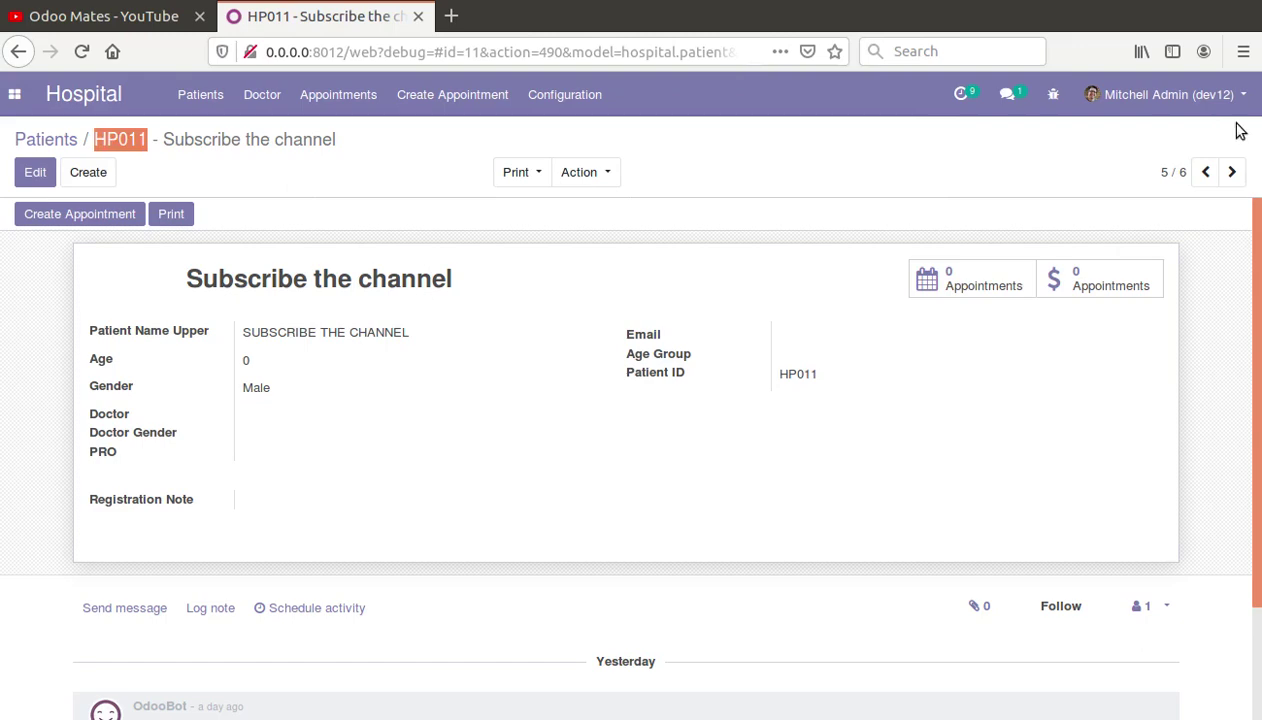
- Go to the next patient record, Odoo XYZ, and check the XML ID in its metadata
{"action": "left_click", "coordinate": [1234, 174]}
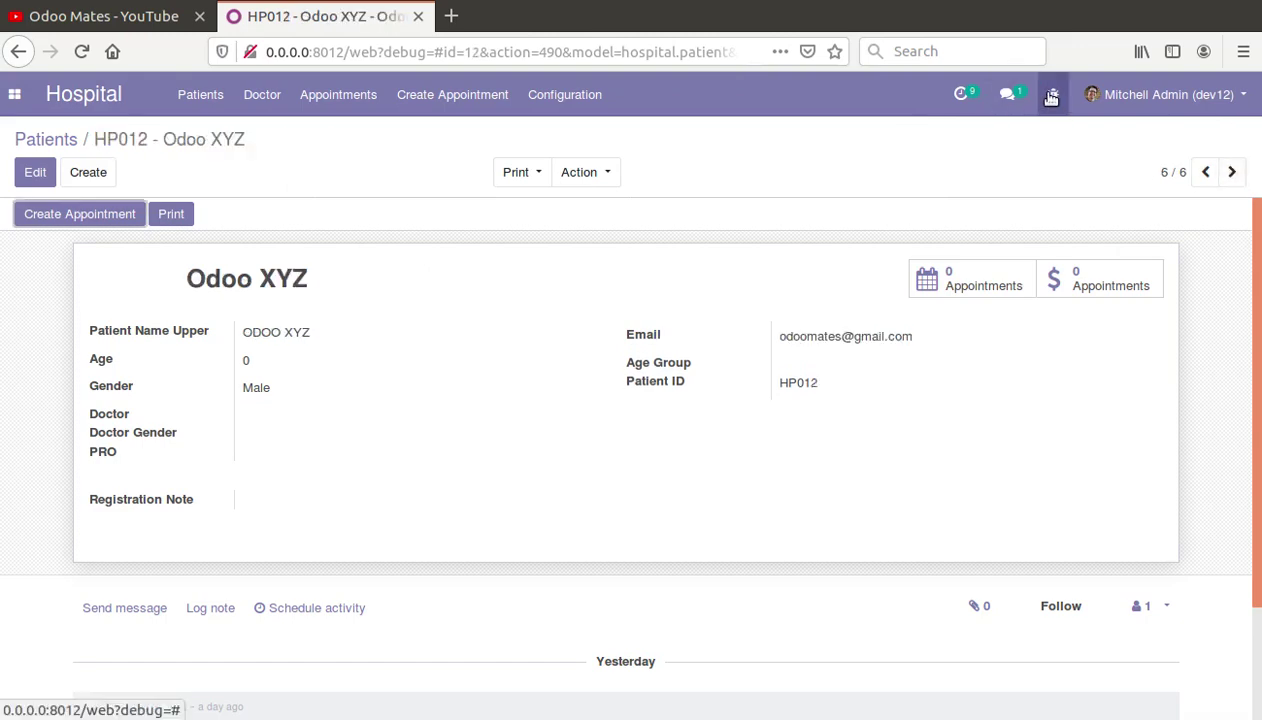
{"action": "left_click", "coordinate": [1052, 95]}
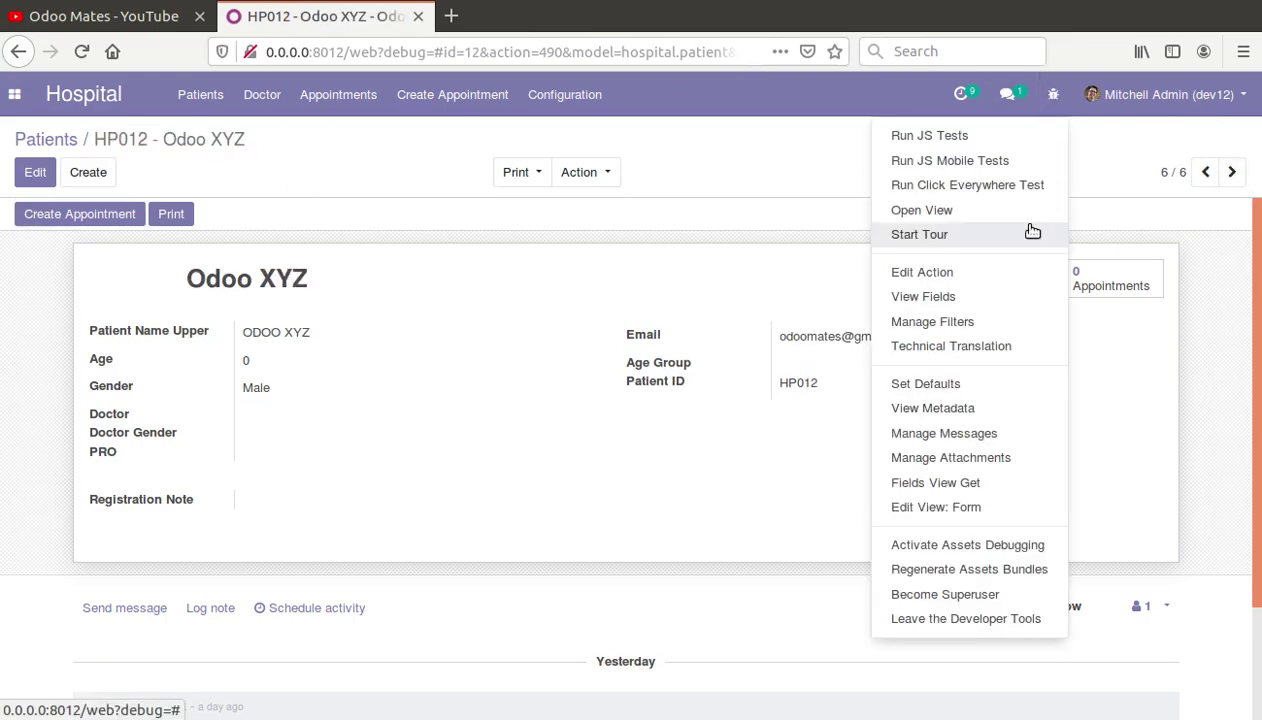
{"action": "left_click", "coordinate": [978, 408]}
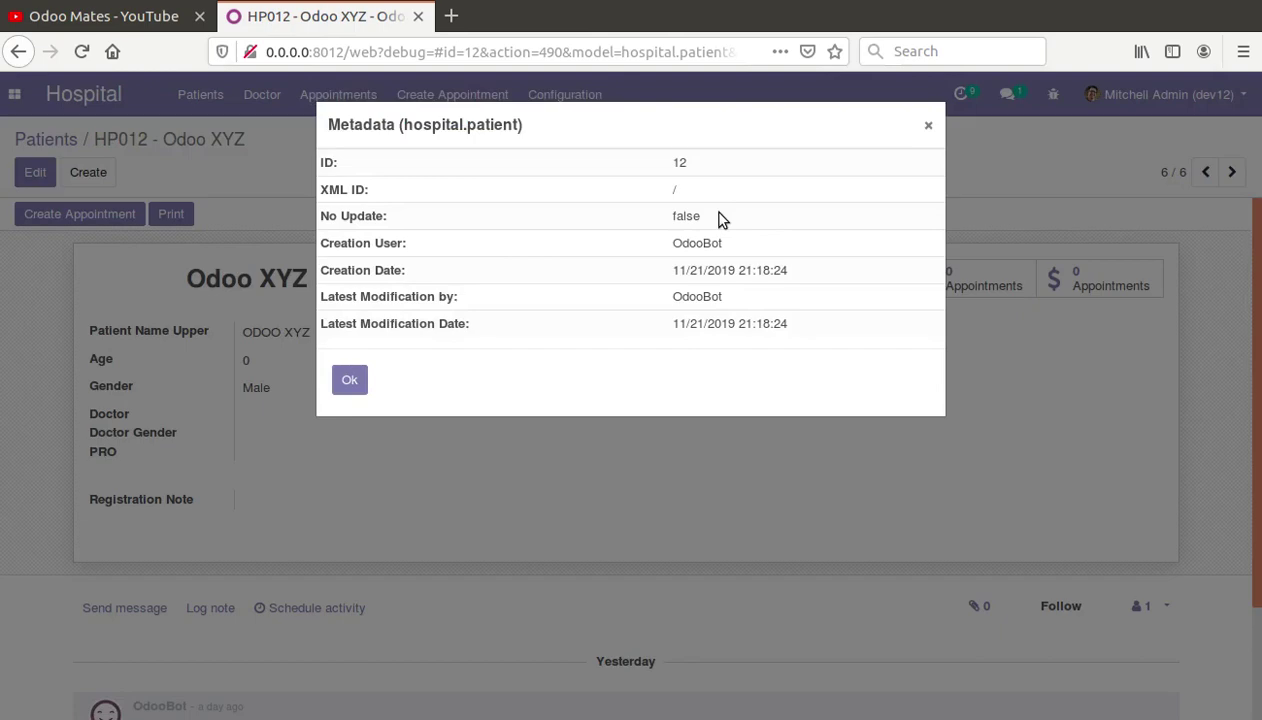
{"action": "left_click", "coordinate": [358, 384]}
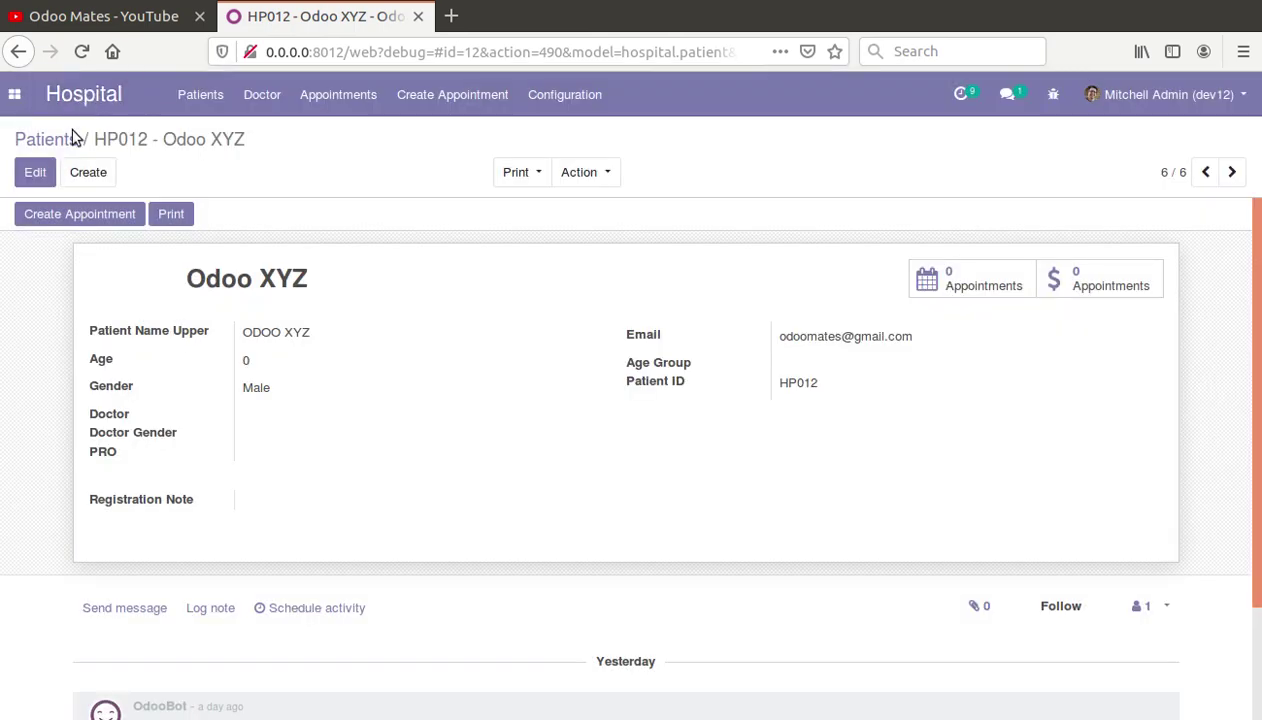
- Check the metadata of the Odoo Mates patient again and return to the patient list
{"action": "left_click", "coordinate": [27, 137]}
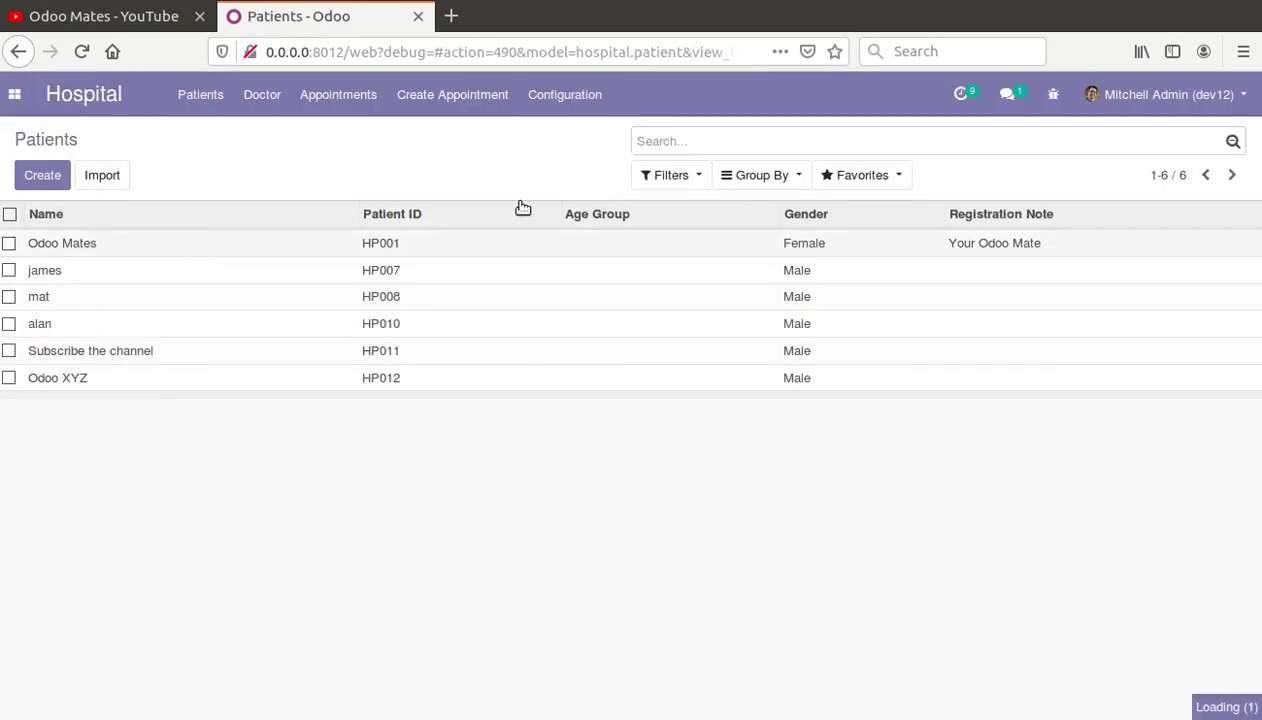
{"action": "left_click", "coordinate": [1053, 94]}
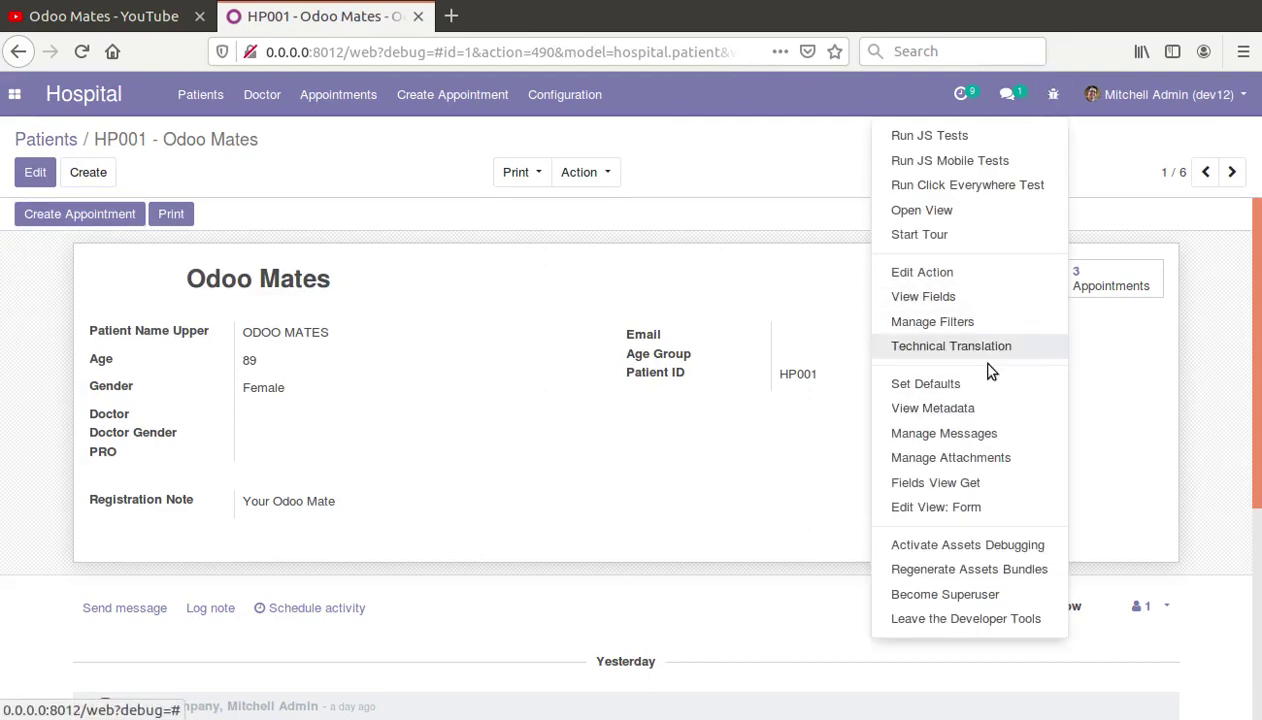
{"action": "left_click", "coordinate": [977, 408]}
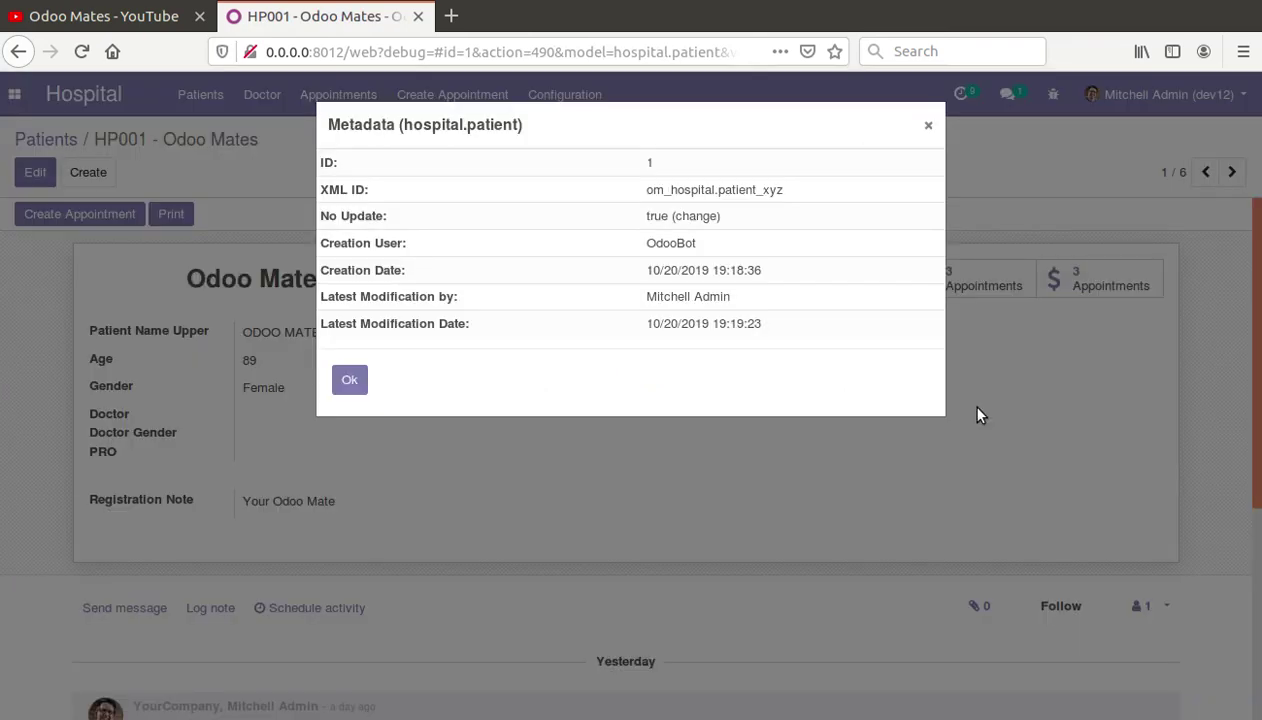
{"action": "left_click", "coordinate": [349, 379]}
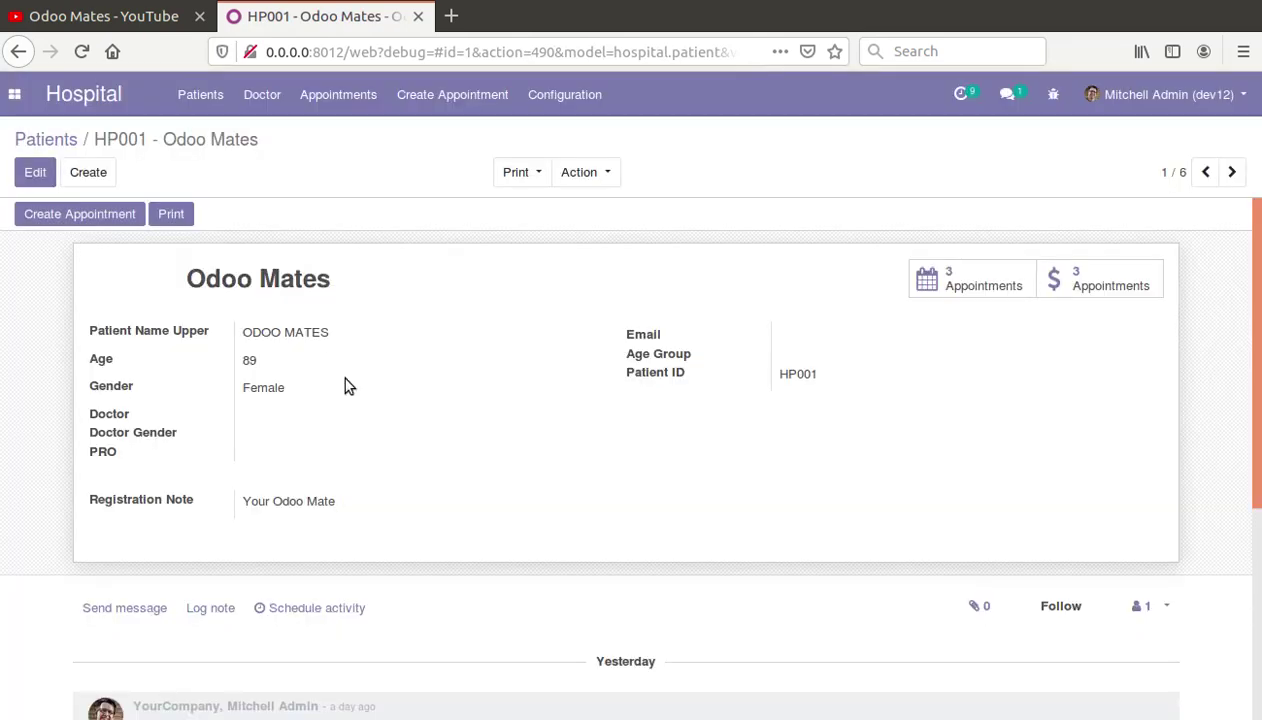
{"action": "left_click", "coordinate": [53, 141]}
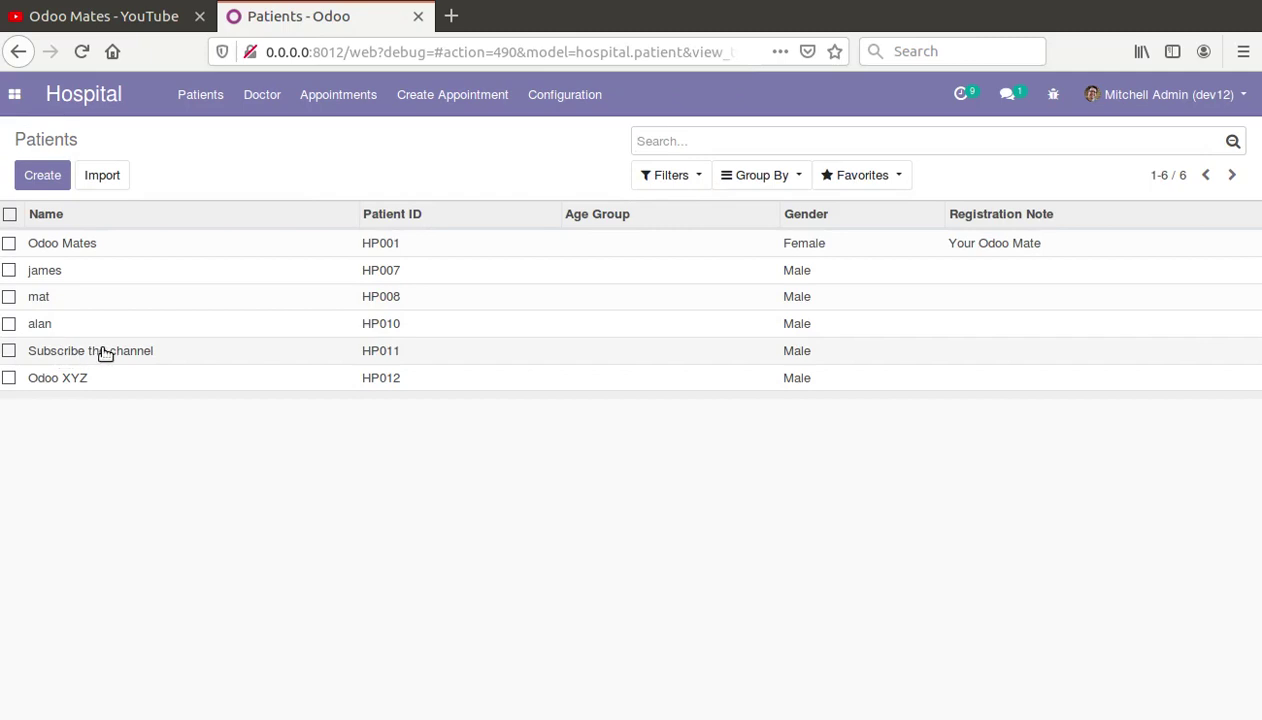
- Export the "Subscribe the channel" patient record to CSV, then dismiss the file download and close the export dialog
{"action": "left_click", "coordinate": [9, 355]}
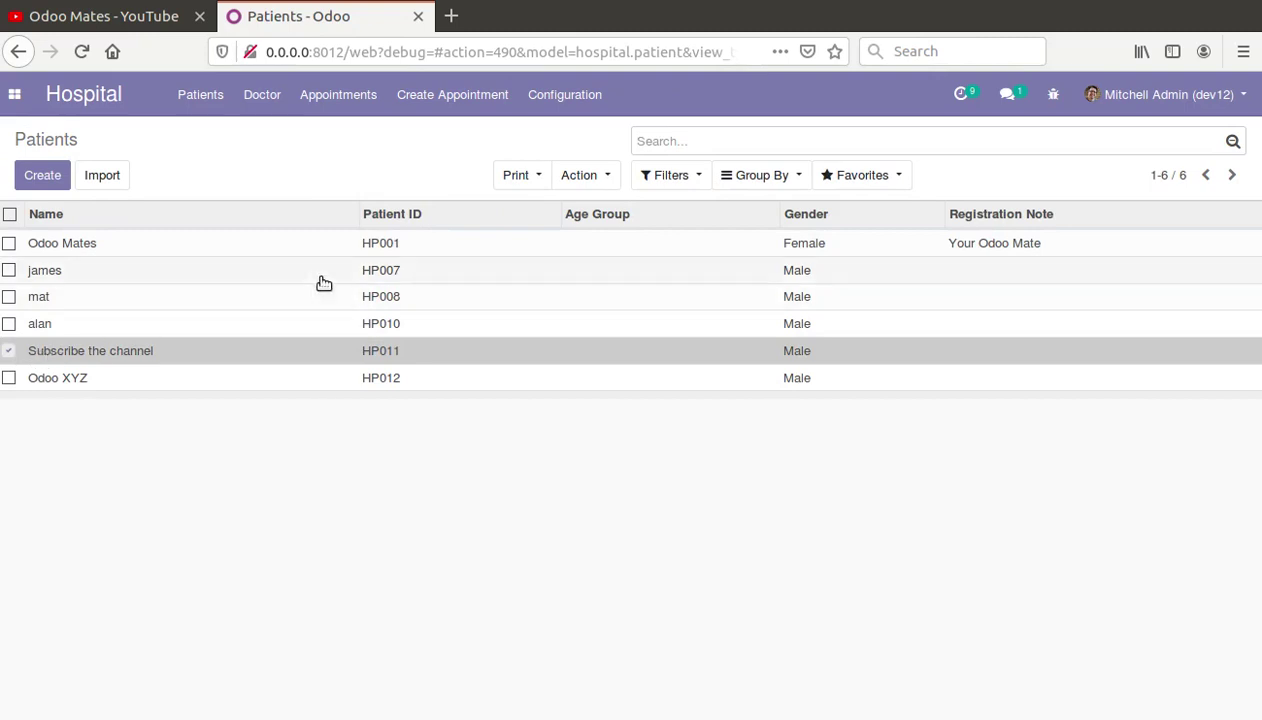
{"action": "left_click", "coordinate": [604, 175]}
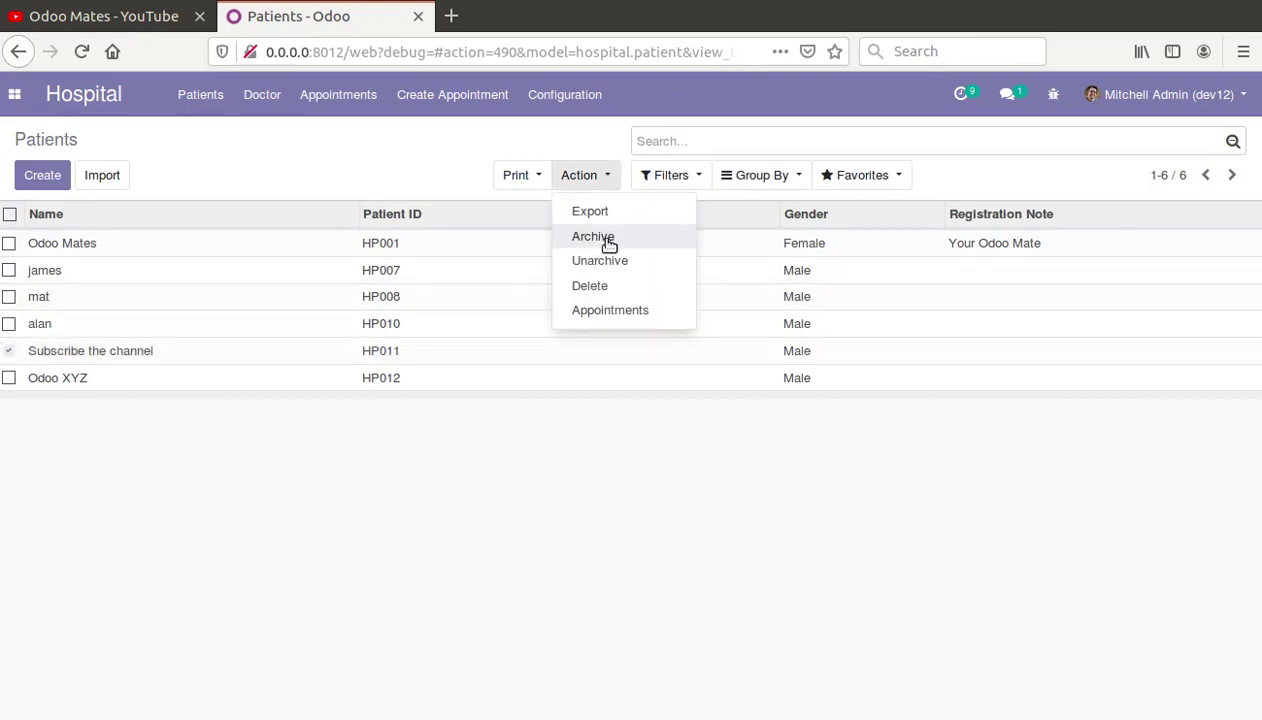
{"action": "left_click", "coordinate": [590, 212]}
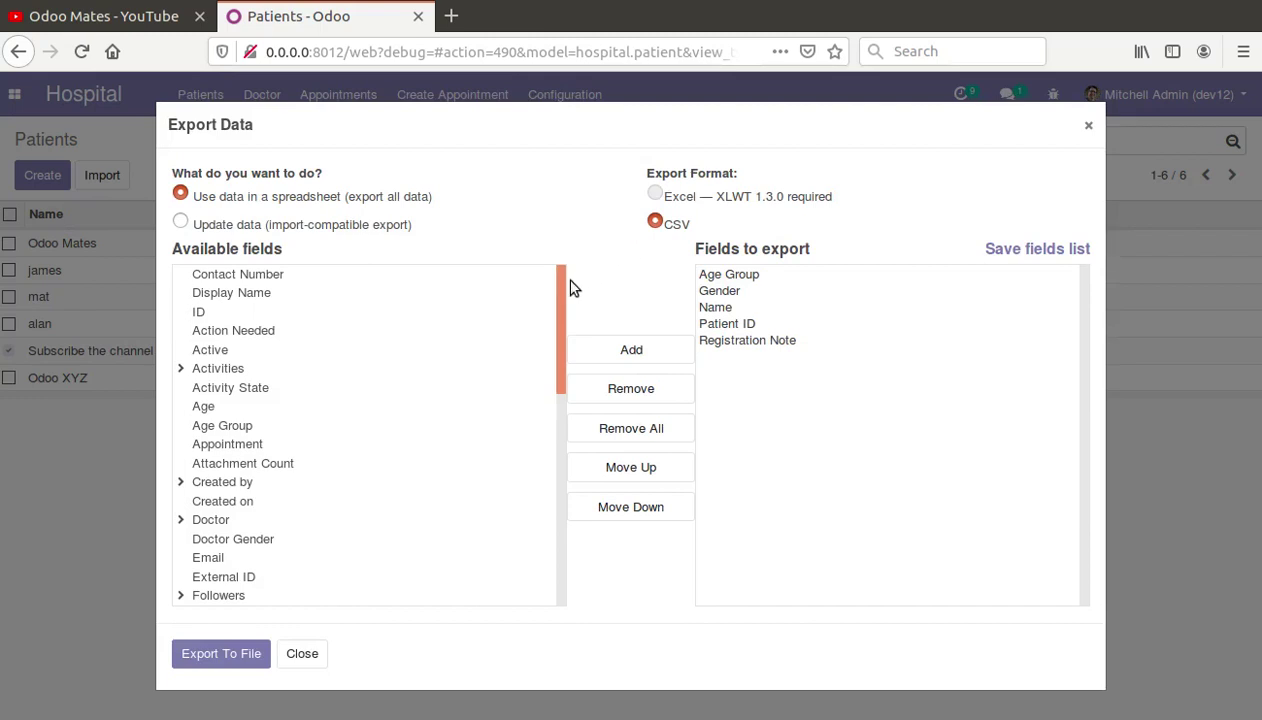
{"action": "left_click_drag", "start_coordinate": [562, 290], "coordinate": [517, 291]}
{"action": "left_click", "coordinate": [198, 315]}
{"action": "left_click", "coordinate": [216, 654]}
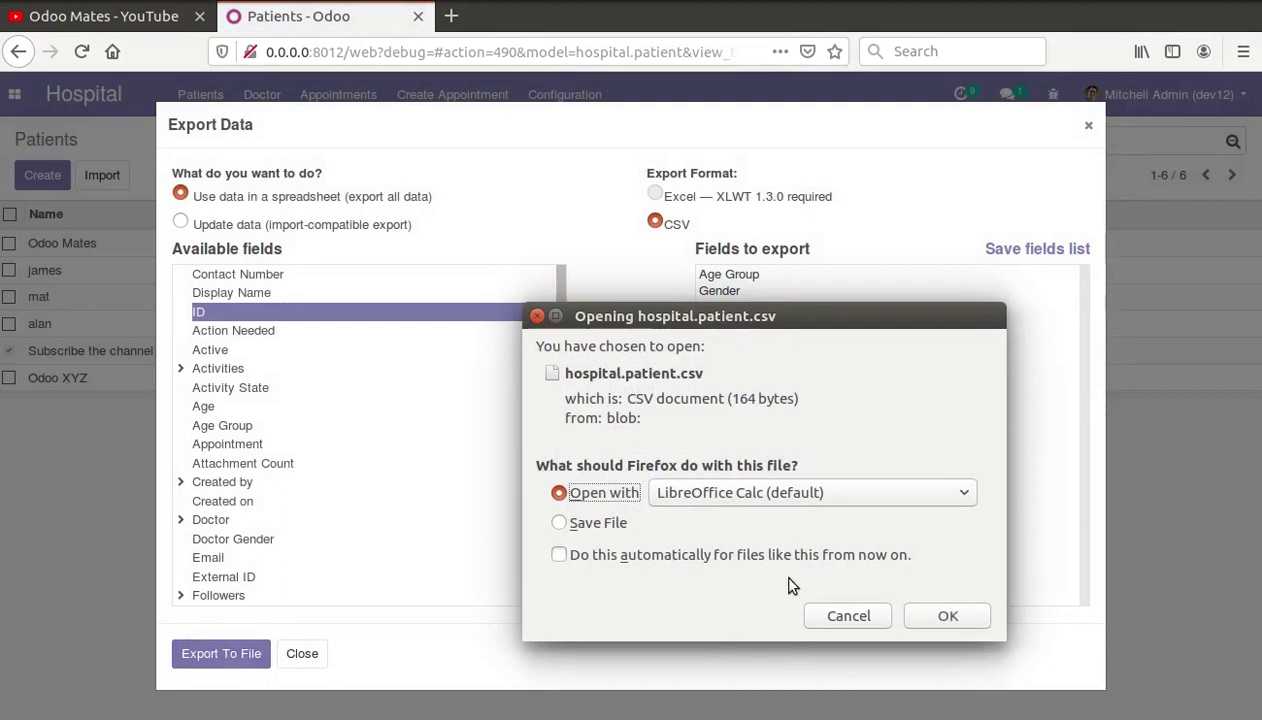
{"action": "left_click", "coordinate": [537, 316]}
{"action": "left_click", "coordinate": [301, 656]}
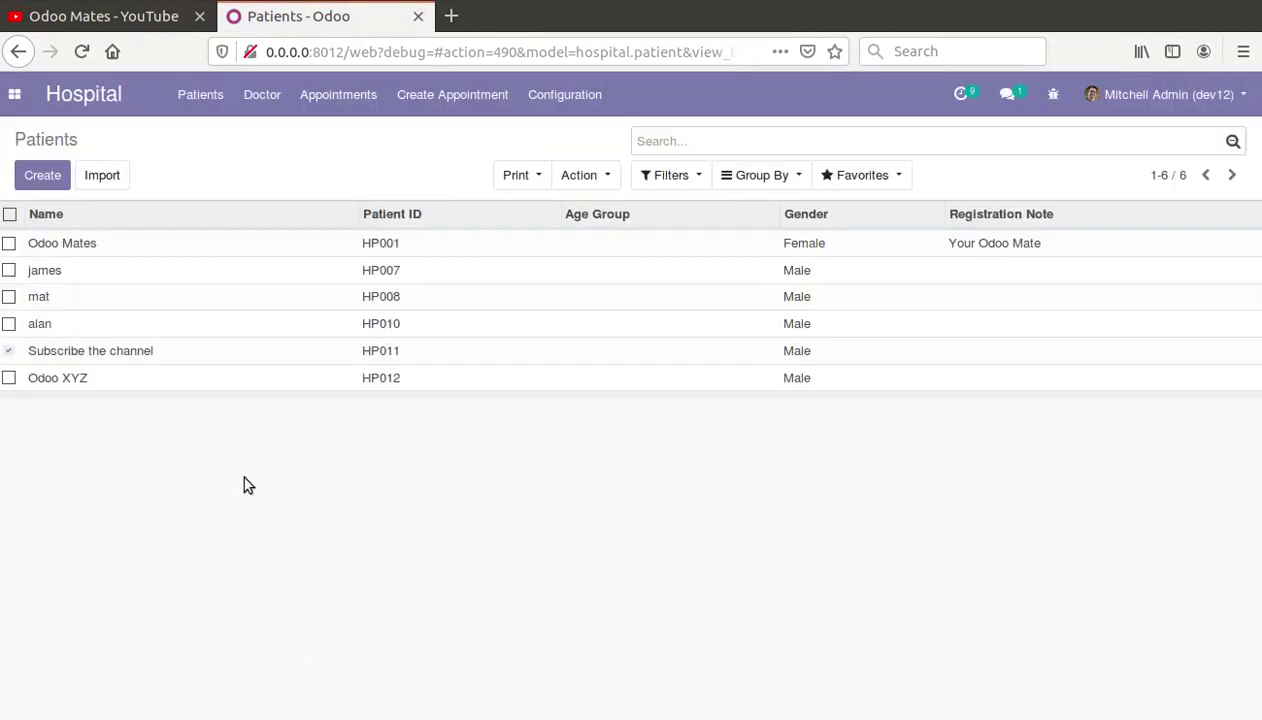
- Examine the module prefix and record name of the XML ID in the "Subscribe the channel" patient's metadata
{"action": "left_click", "coordinate": [227, 355]}
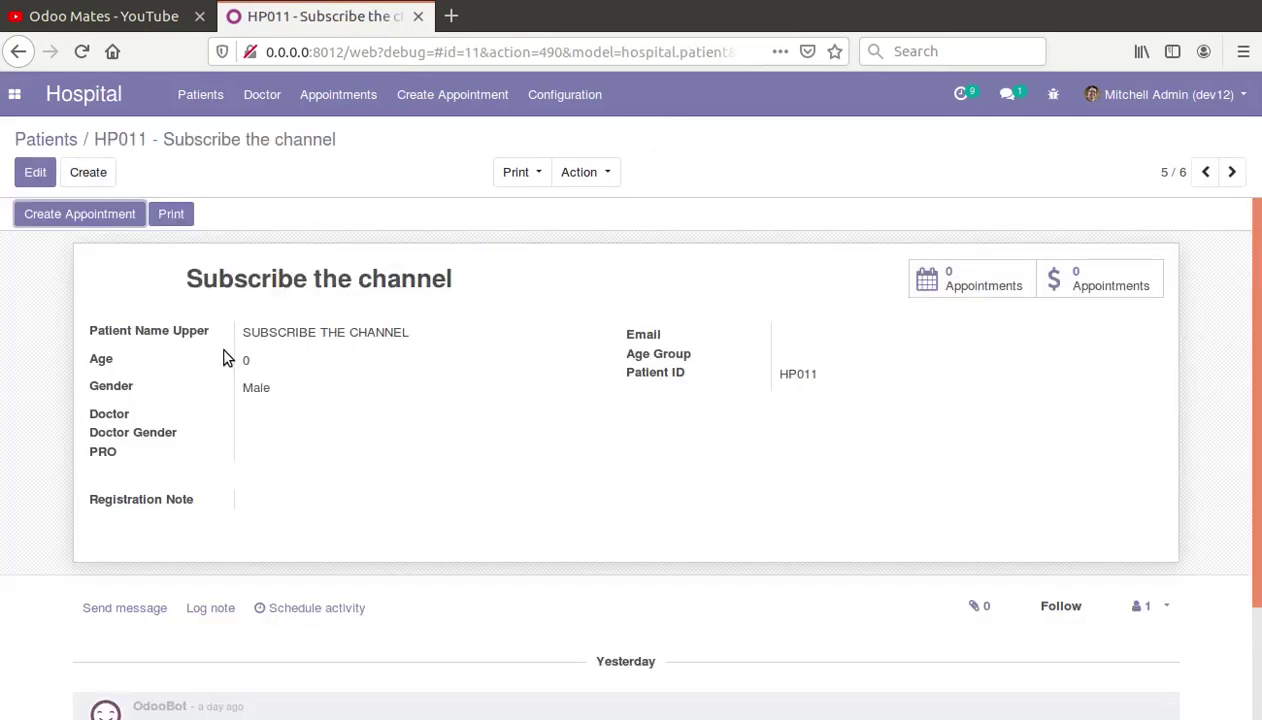
{"action": "left_click", "coordinate": [1051, 94]}
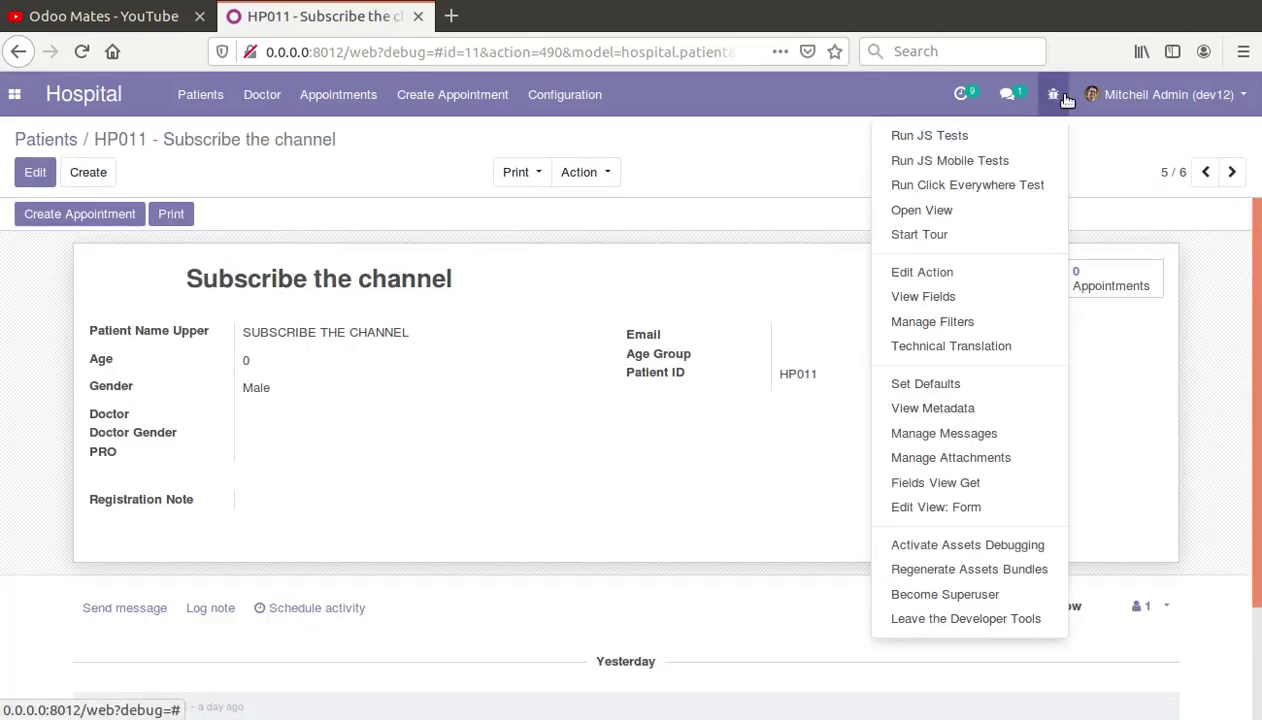
{"action": "left_click", "coordinate": [1003, 411]}
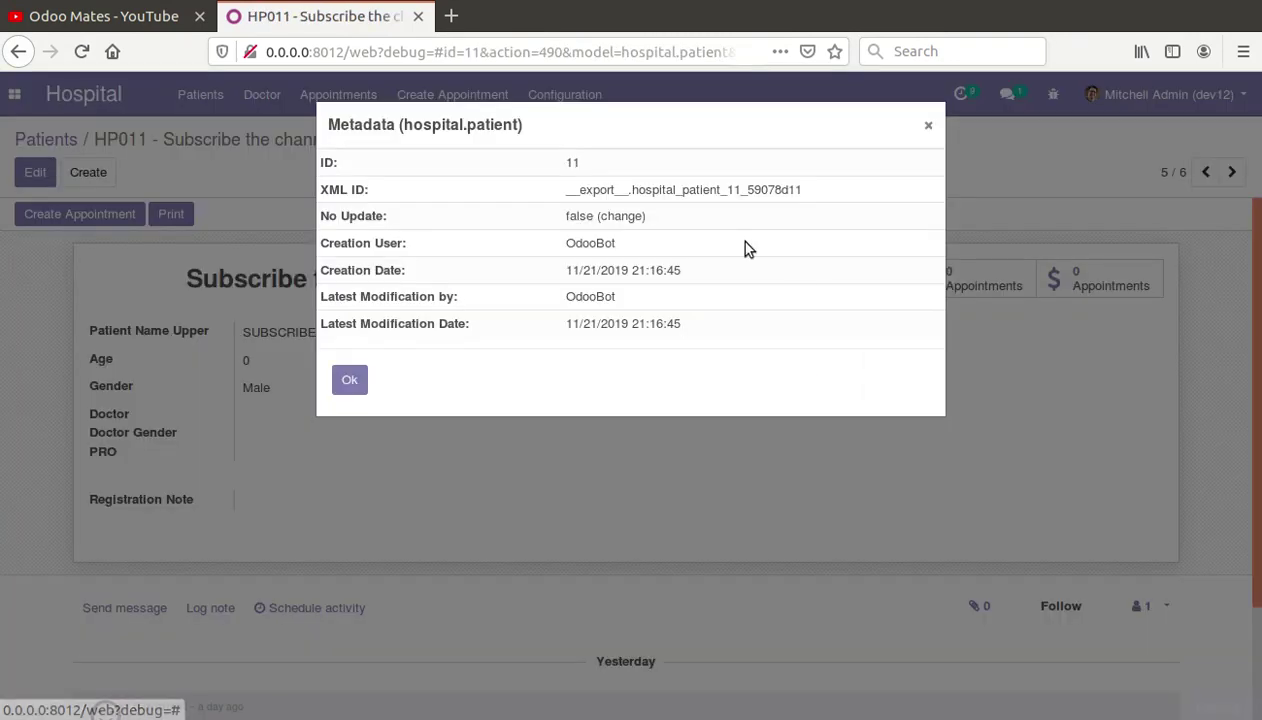
{"action": "double_click", "coordinate": [714, 200]}
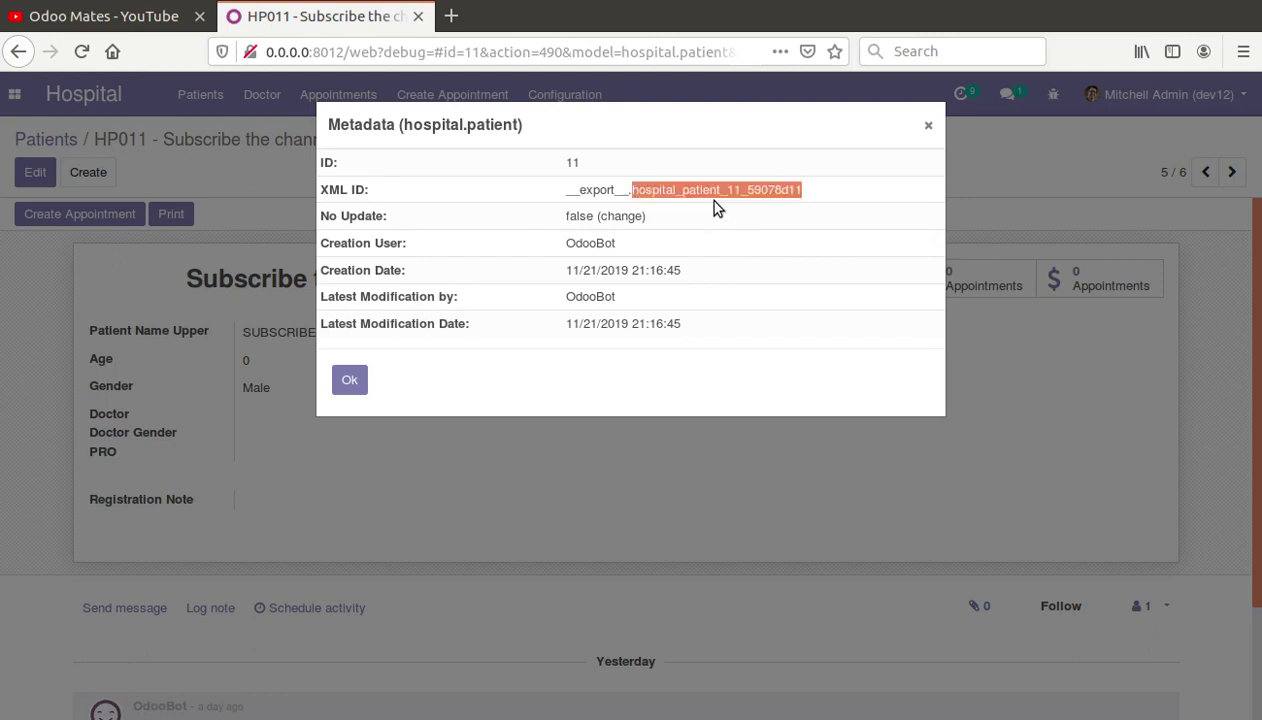
{"action": "triple_click", "coordinate": [677, 191]}
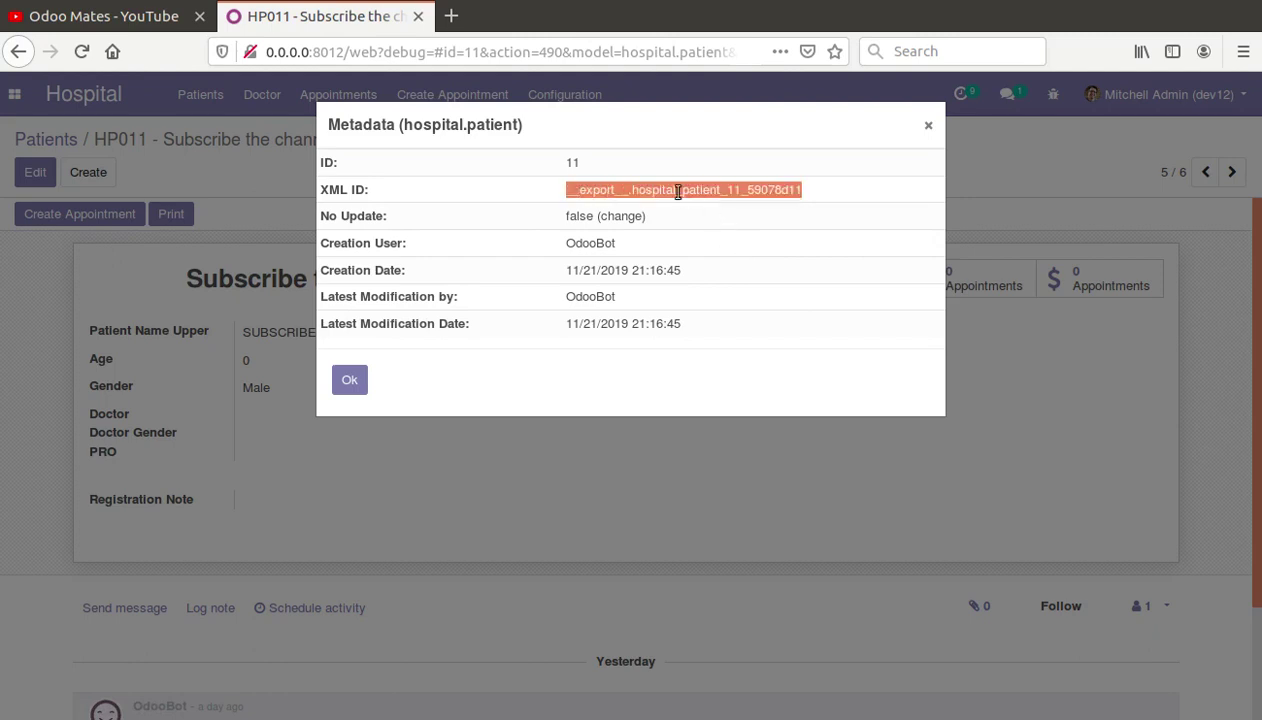
{"action": "double_click", "coordinate": [620, 193]}
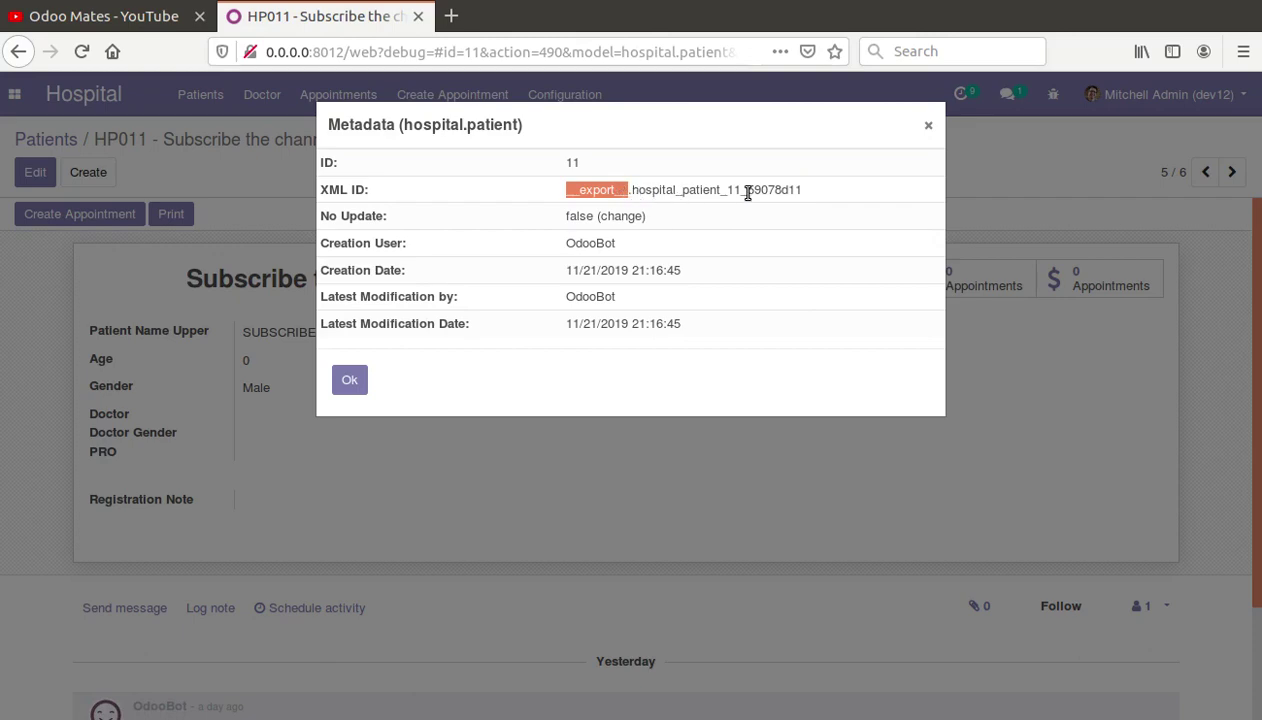
{"action": "left_click", "coordinate": [928, 128]}
- Check the XML ID in the metadata of the next patient, Odoo XYZ, and return to the patient list
{"action": "left_click", "coordinate": [1233, 174]}
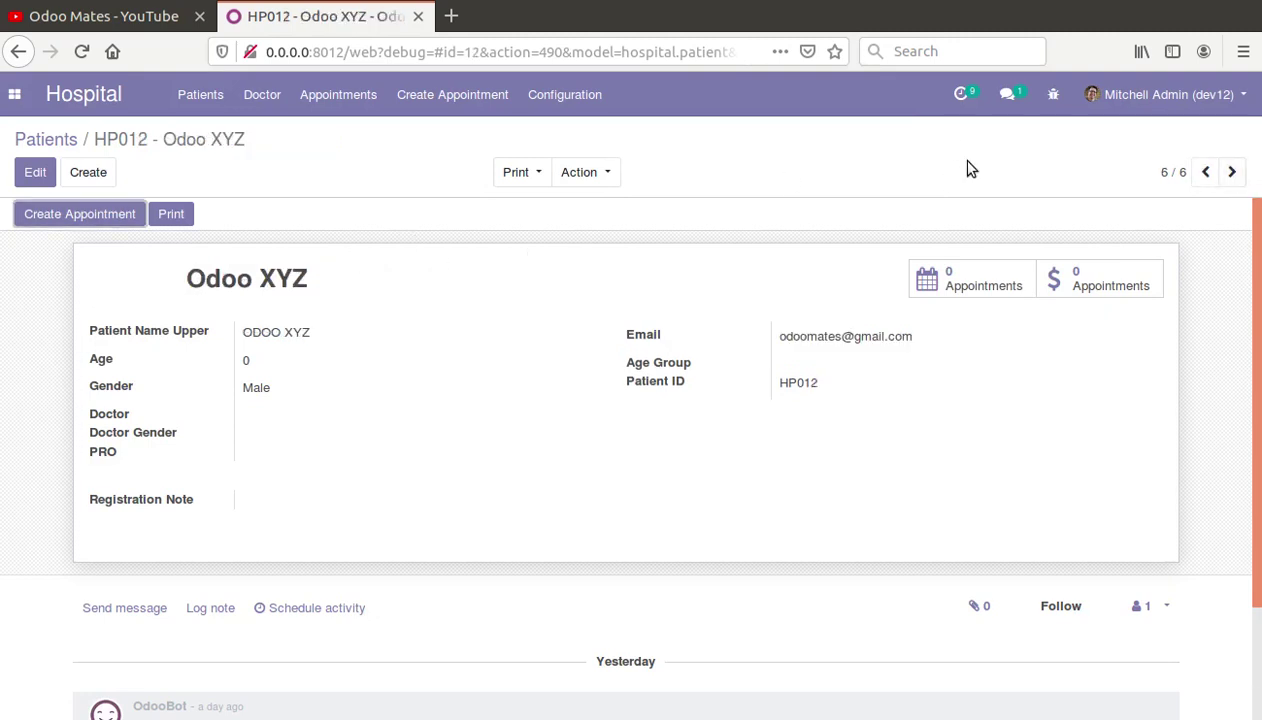
{"action": "left_click", "coordinate": [1053, 94]}
{"action": "left_click", "coordinate": [990, 410]}
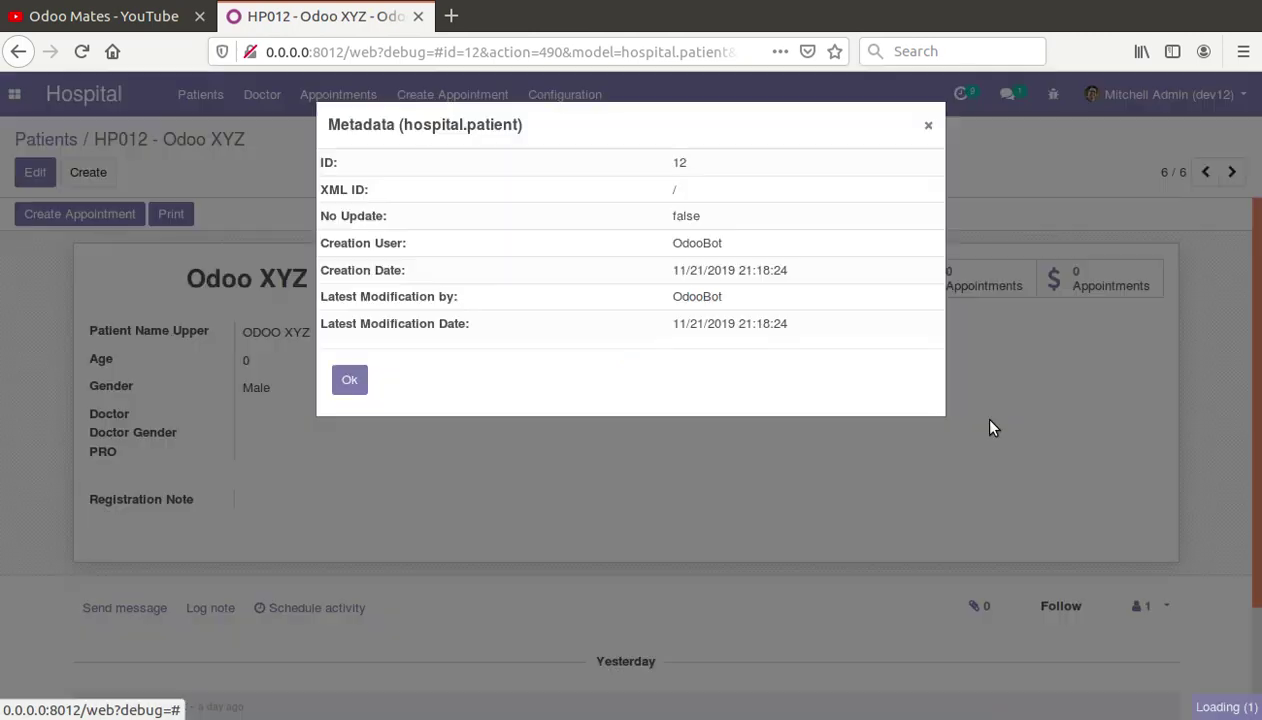
{"action": "left_click", "coordinate": [340, 378]}
{"action": "left_click", "coordinate": [50, 141]}
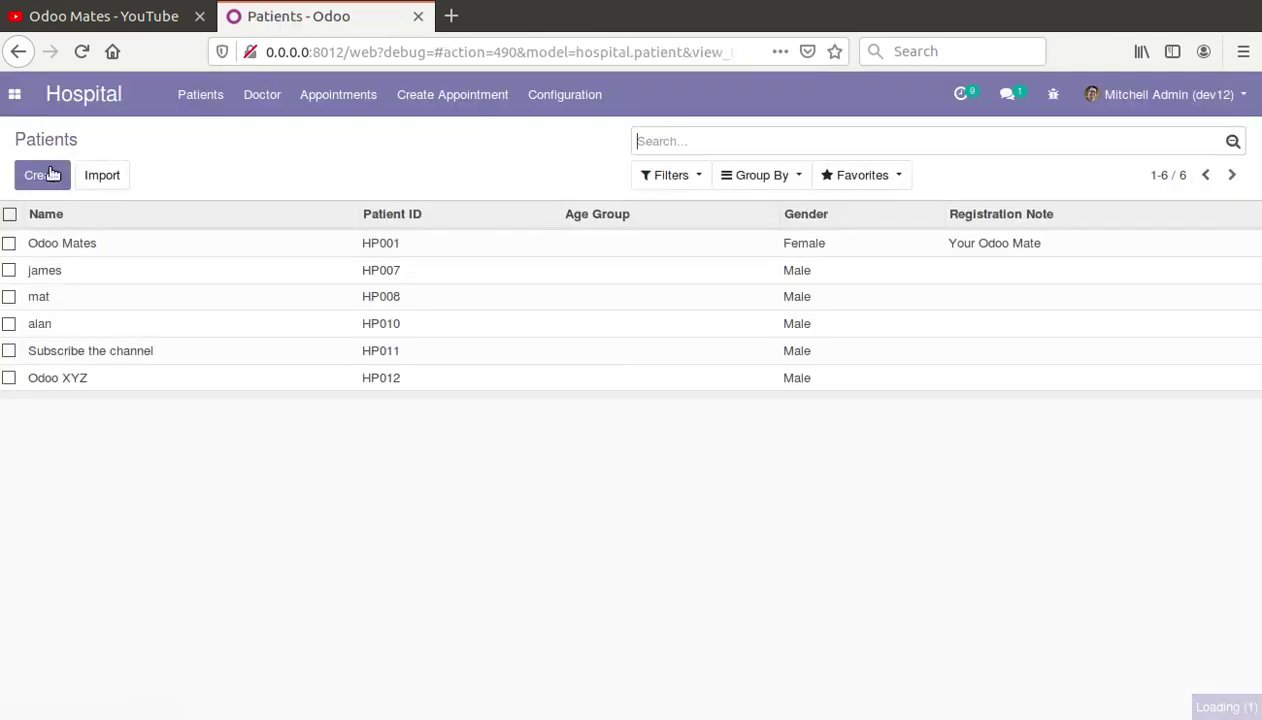
- Export all patient records in the list to CSV, cancelling the file download and closing the export dialog
{"action": "left_click", "coordinate": [11, 216]}
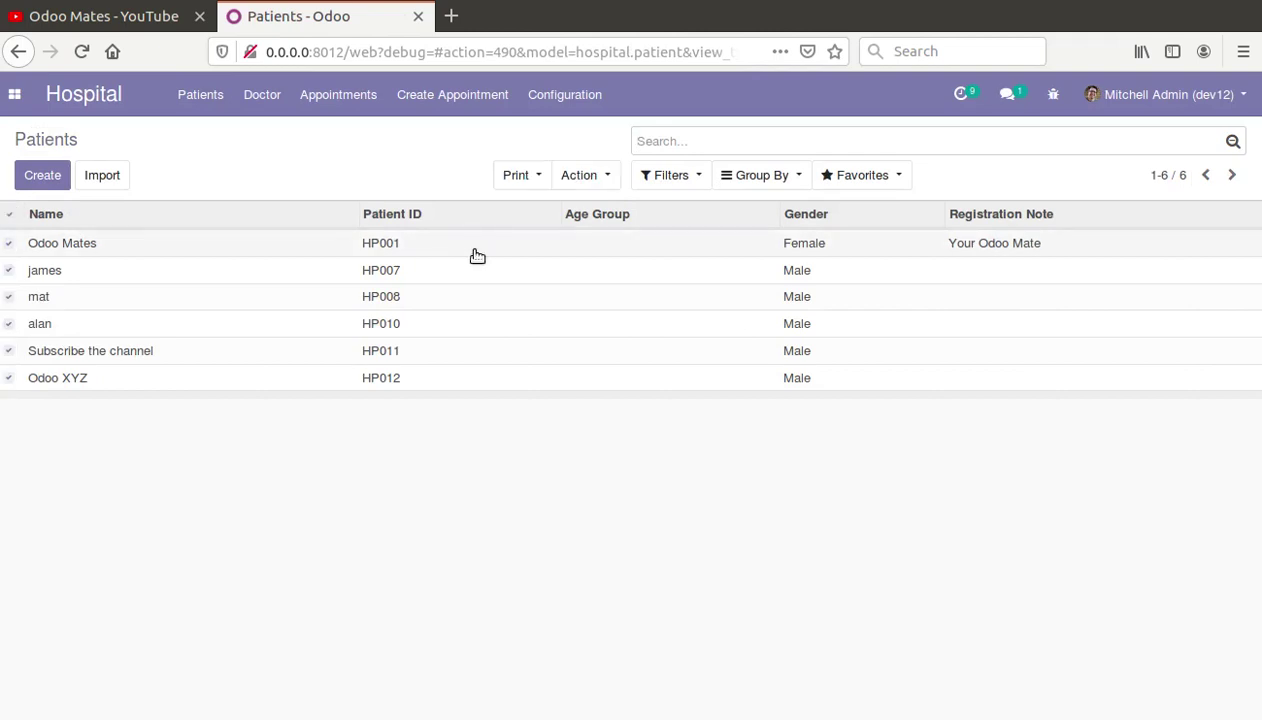
{"action": "left_click", "coordinate": [582, 182]}
{"action": "left_click", "coordinate": [592, 211]}
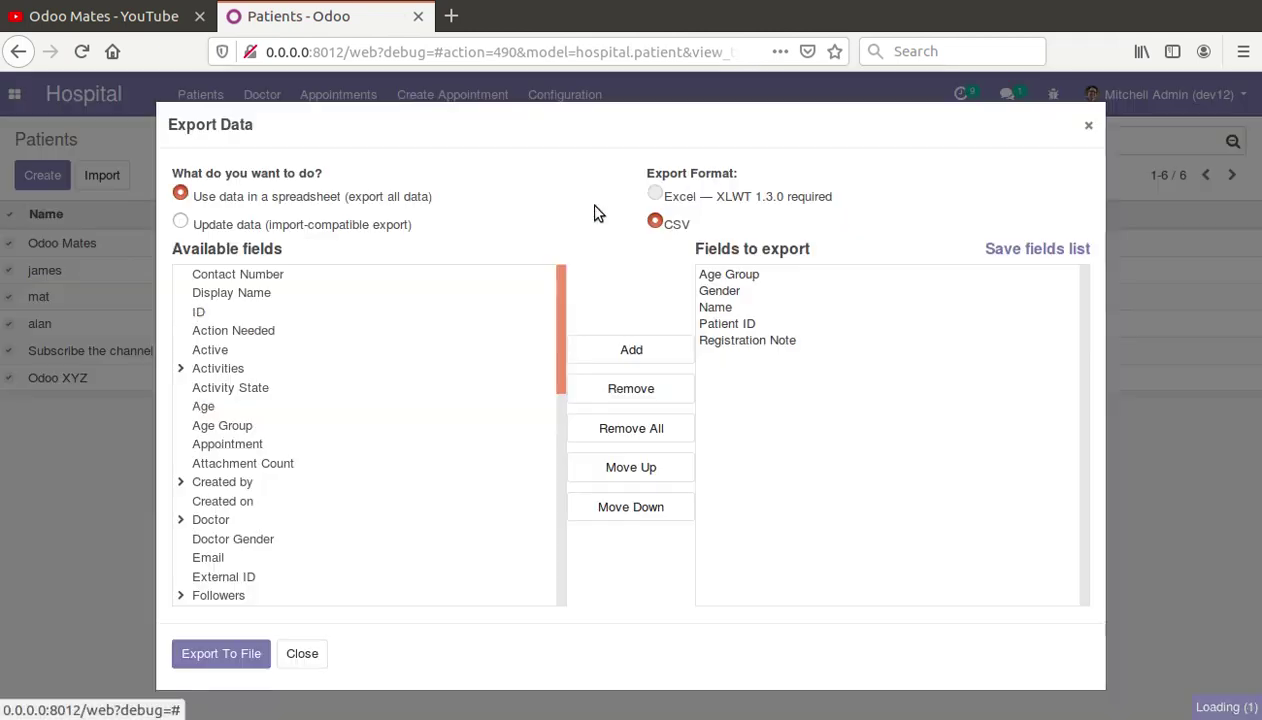
{"action": "left_click", "coordinate": [206, 314]}
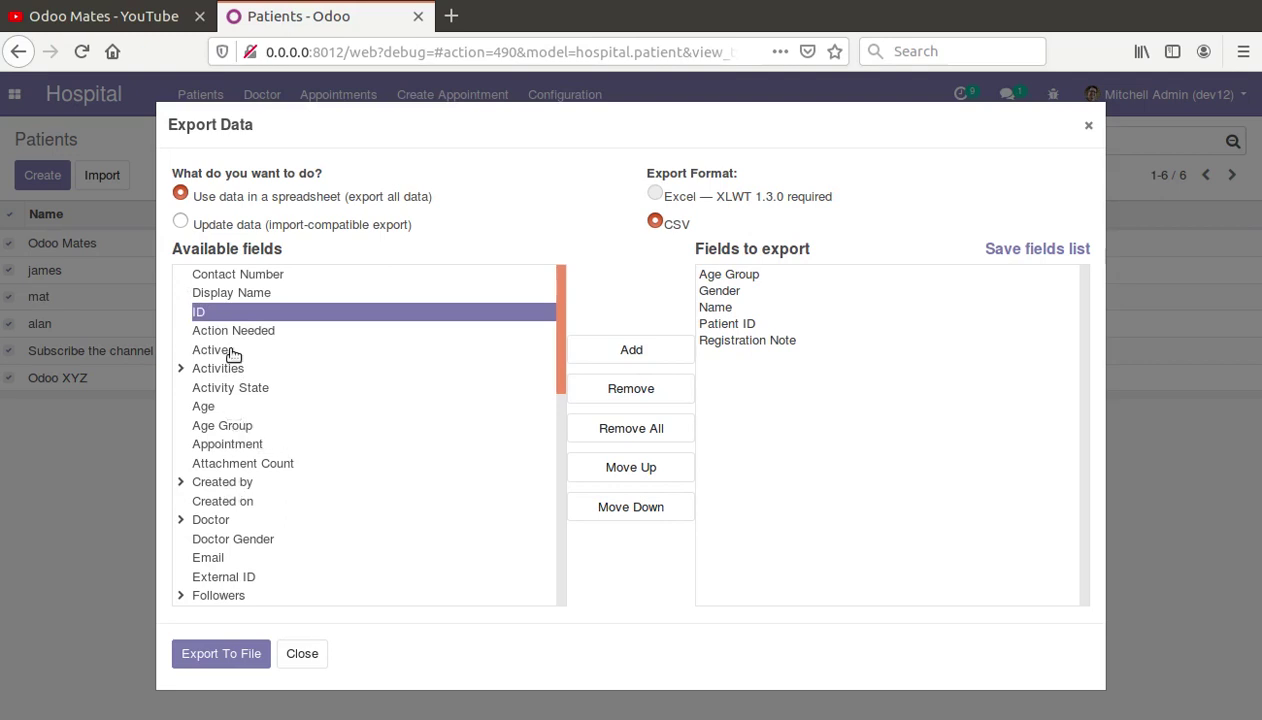
{"action": "left_click", "coordinate": [244, 656]}
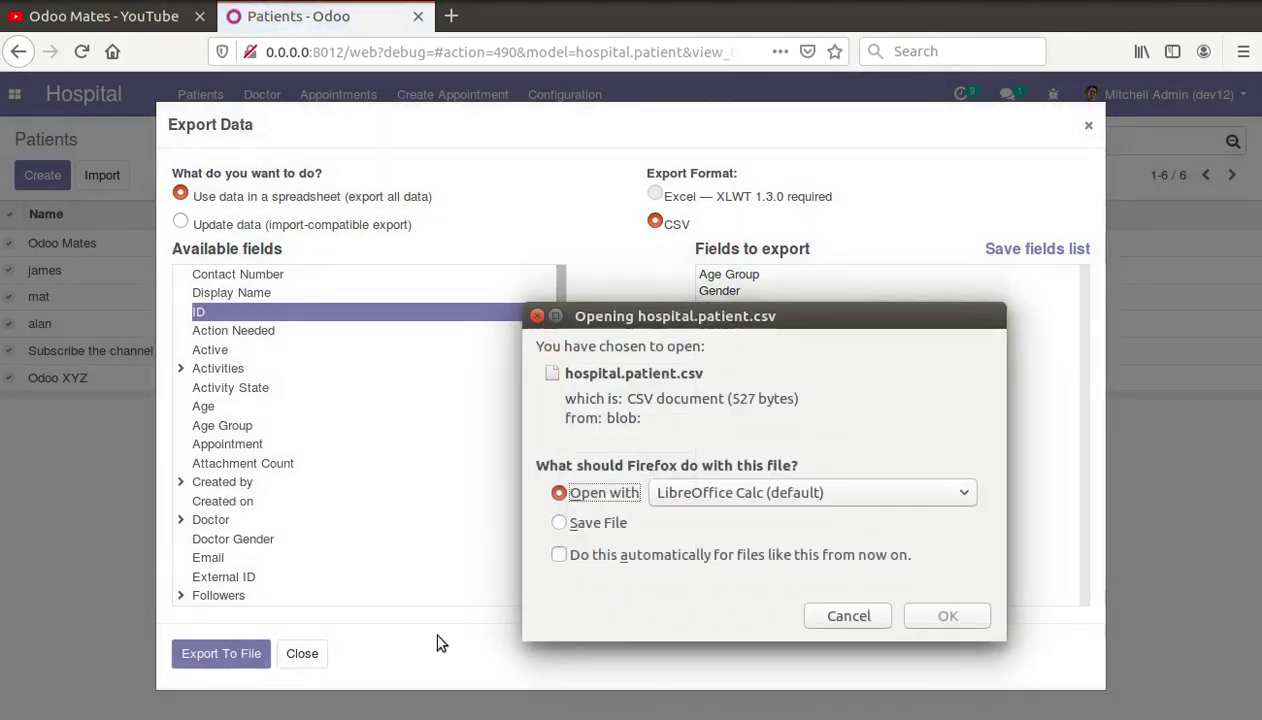
{"action": "left_click", "coordinate": [852, 614]}
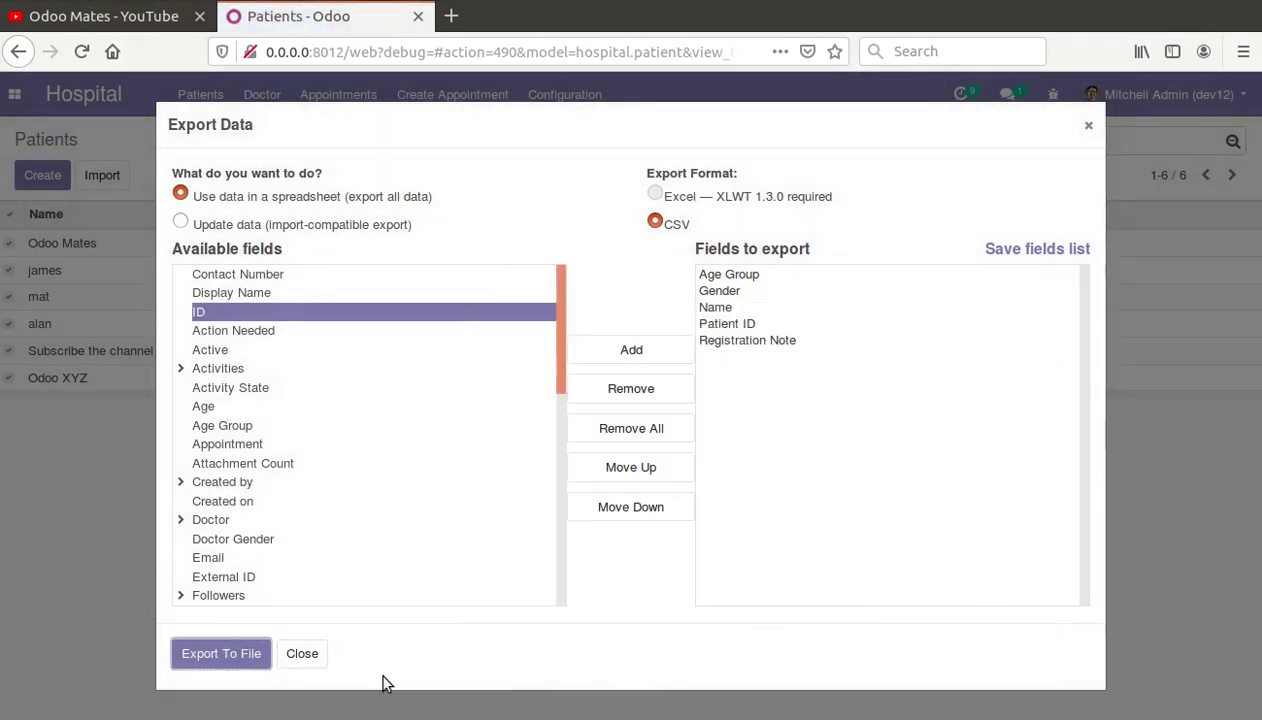
{"action": "left_click", "coordinate": [306, 660]}
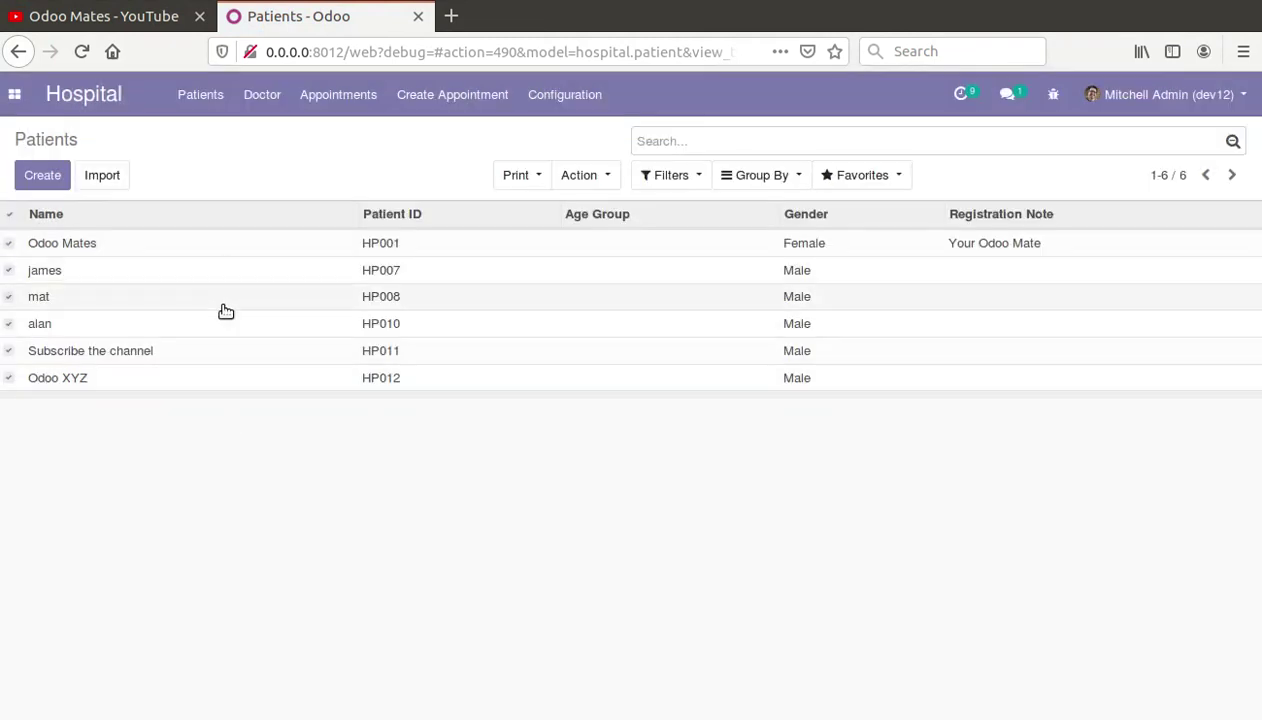
- Reopen the Odoo XYZ patient record and check the XML ID in its metadata after the export
{"action": "left_click", "coordinate": [211, 379]}
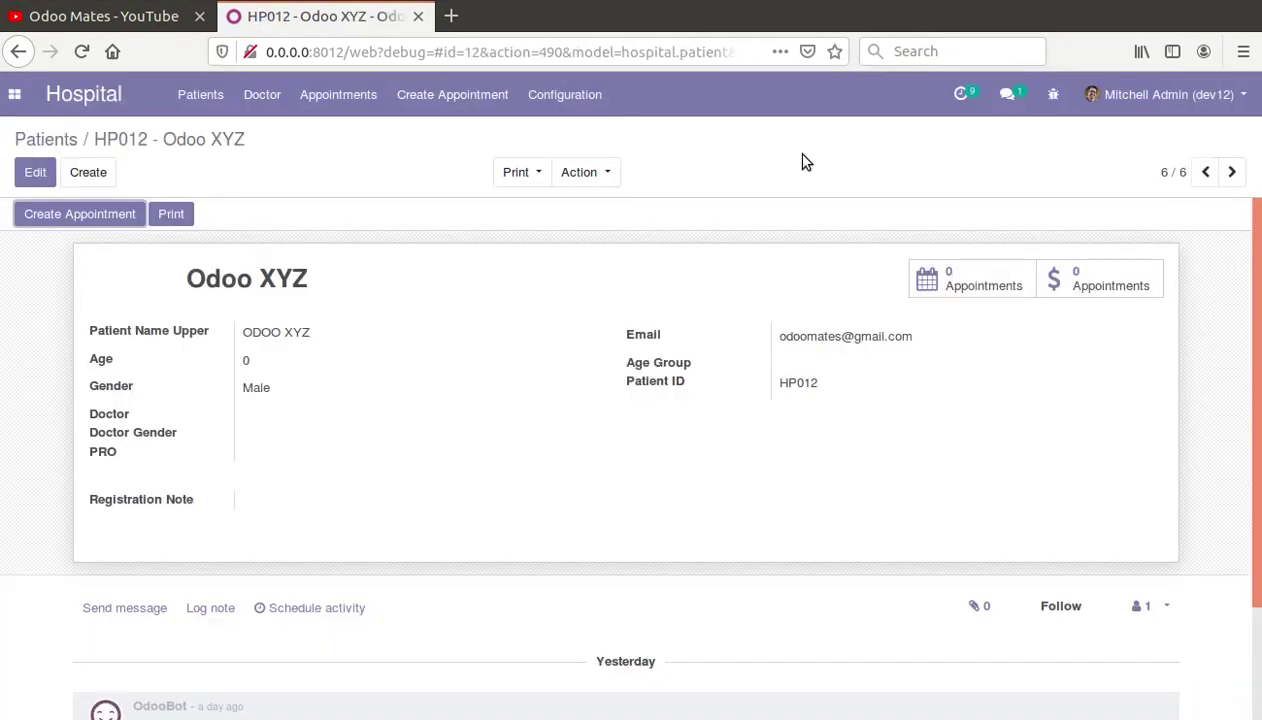
{"action": "left_click", "coordinate": [1060, 96]}
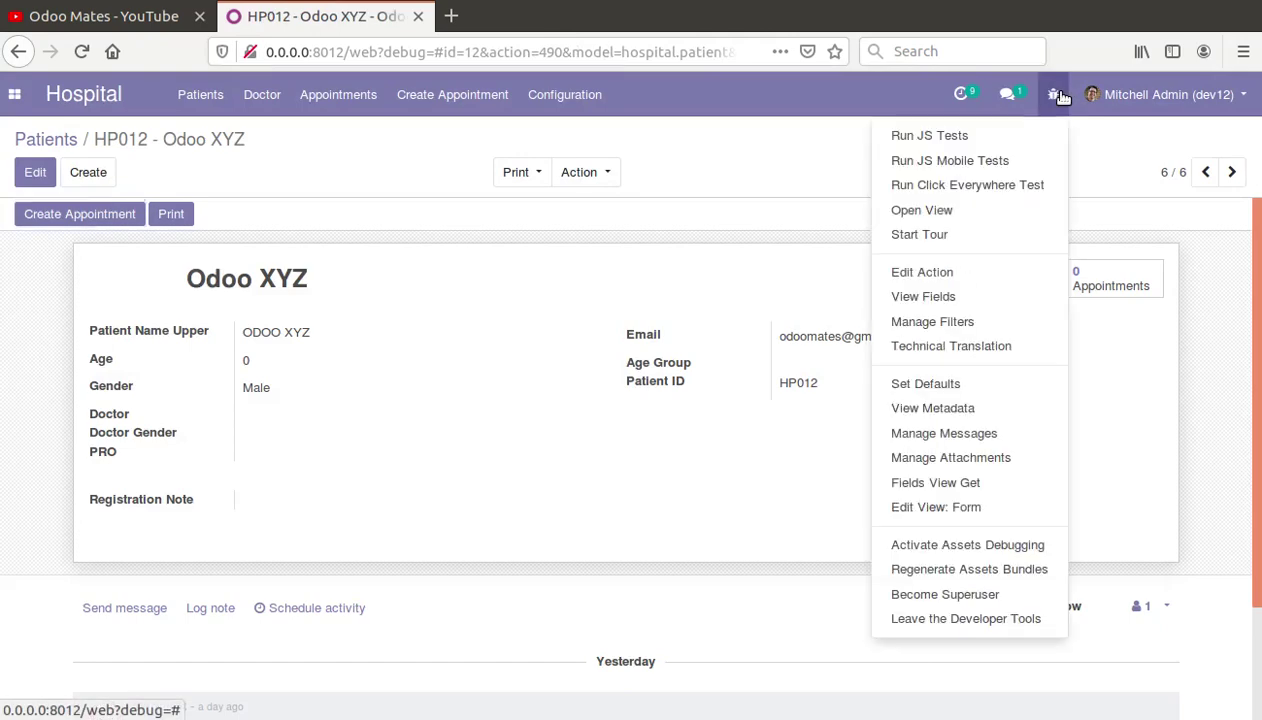
{"action": "left_click", "coordinate": [984, 412]}
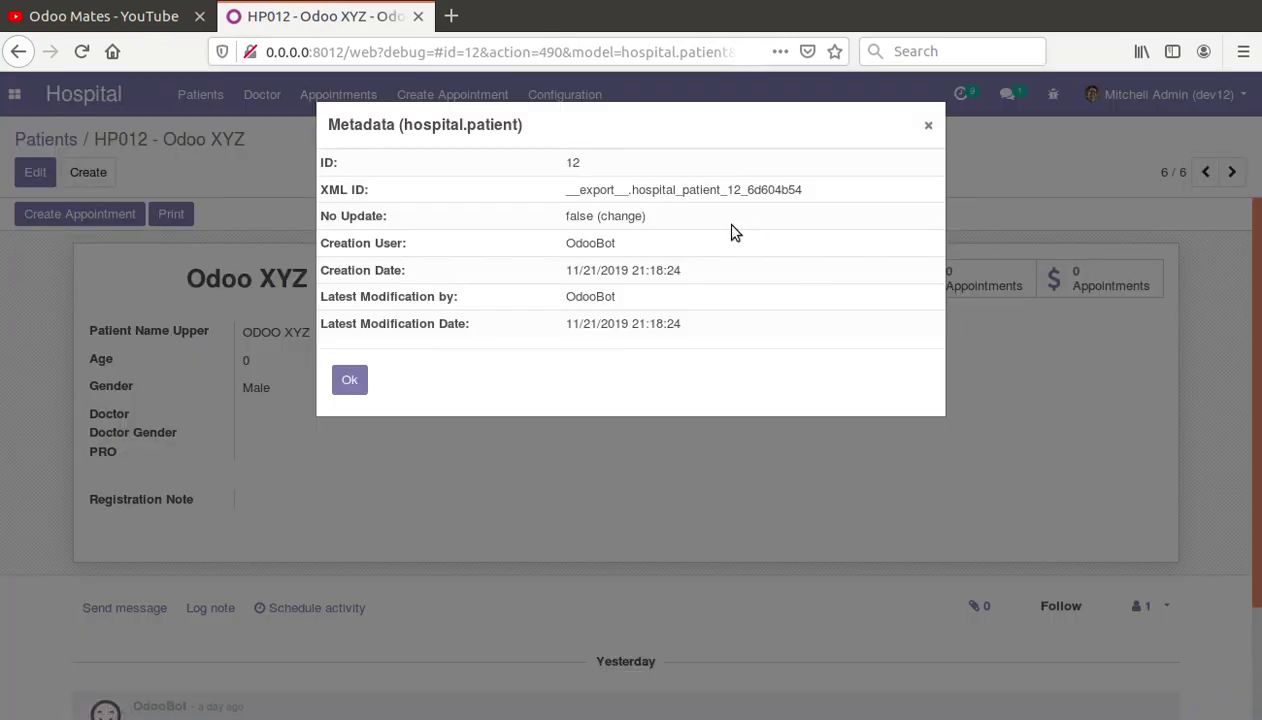
{"action": "triple_click", "coordinate": [727, 189]}
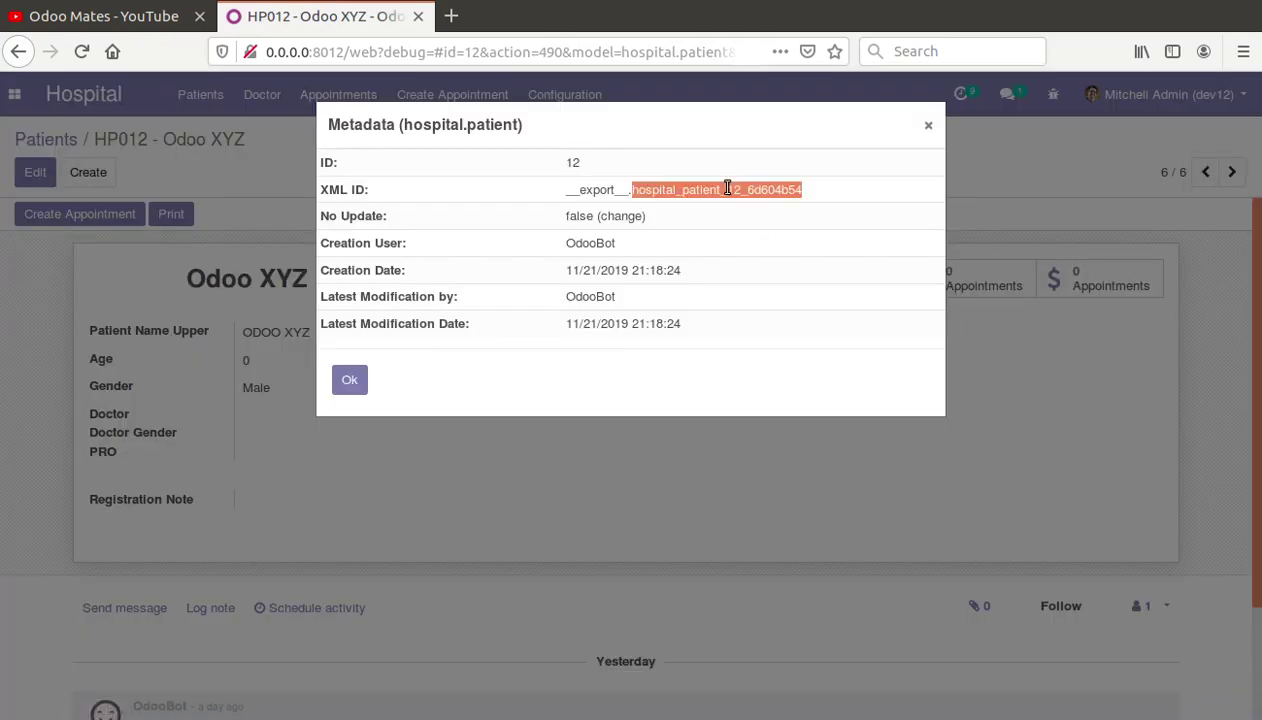
{"action": "left_click", "coordinate": [928, 125]}
- Page forward to the second patient record, review the XML ID in its metadata and leave the record
{"action": "left_click", "coordinate": [1229, 172]}
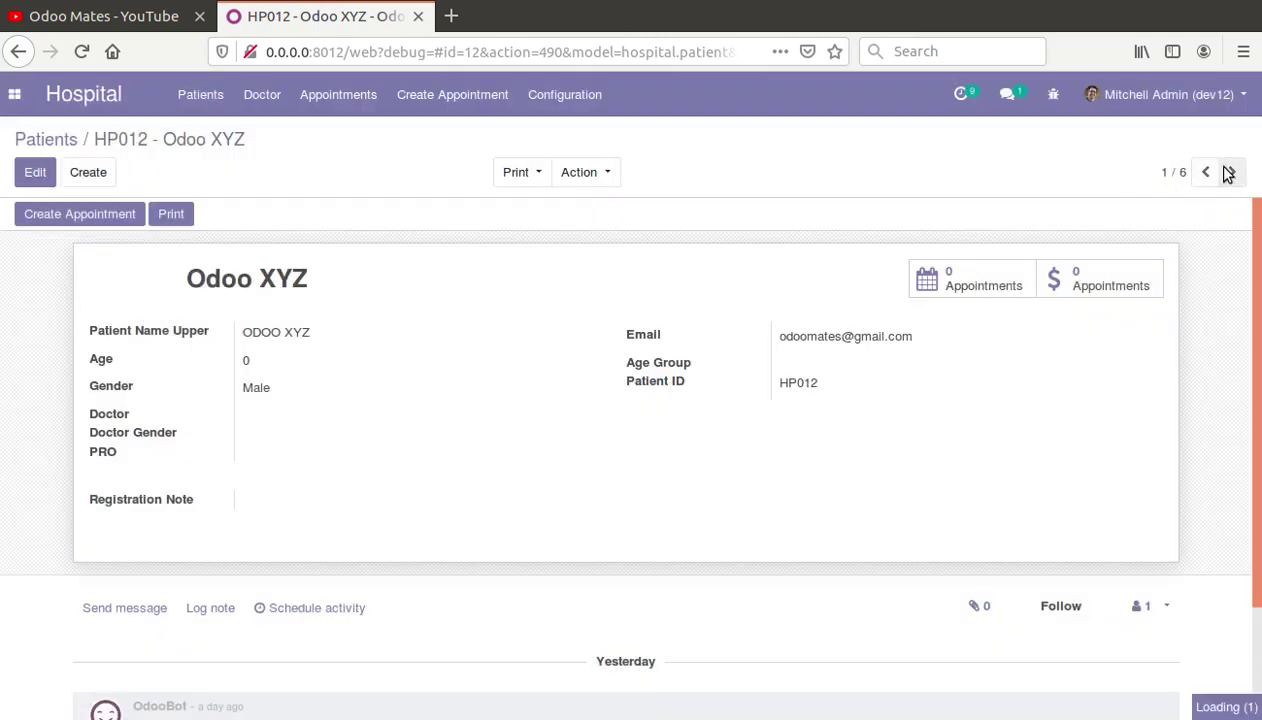
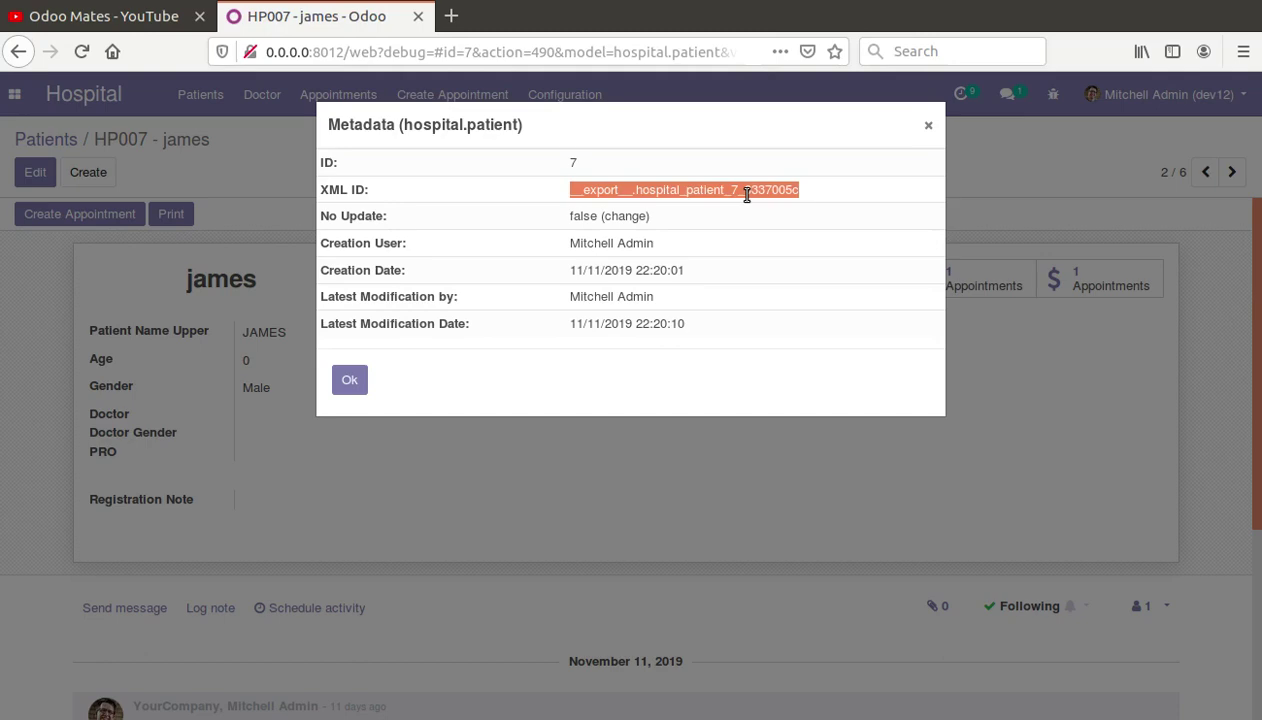
{"action": "left_click", "coordinate": [928, 125]}
{"action": "left_click", "coordinate": [220, 113]}
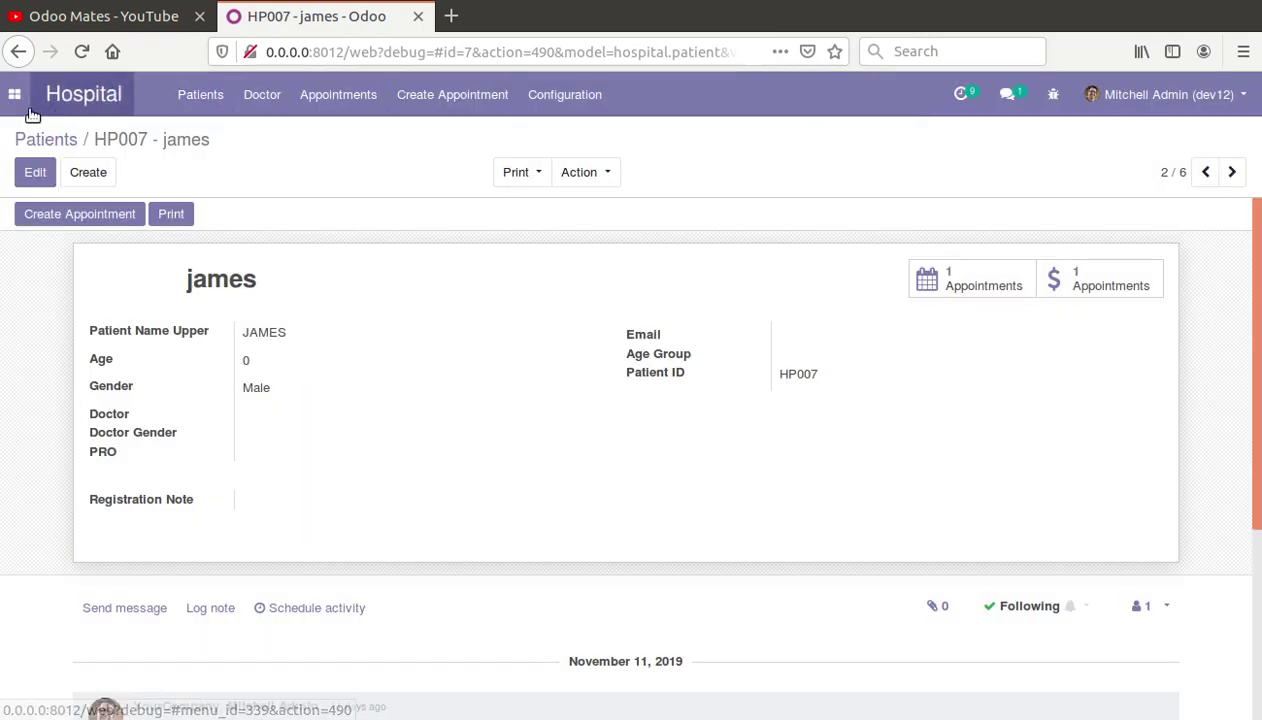
- Open the list of user access groups in the Settings app
{"action": "left_click", "coordinate": [18, 97]}
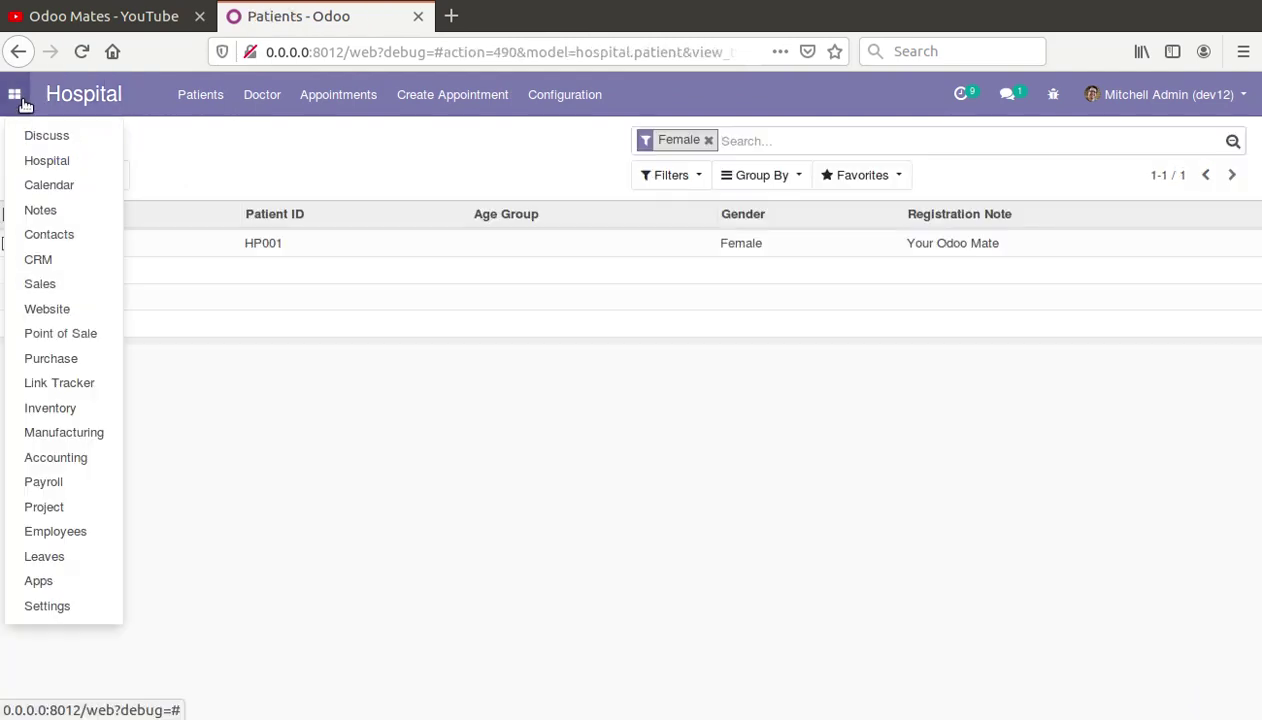
{"action": "left_click", "coordinate": [58, 606]}
{"action": "left_click", "coordinate": [318, 96]}
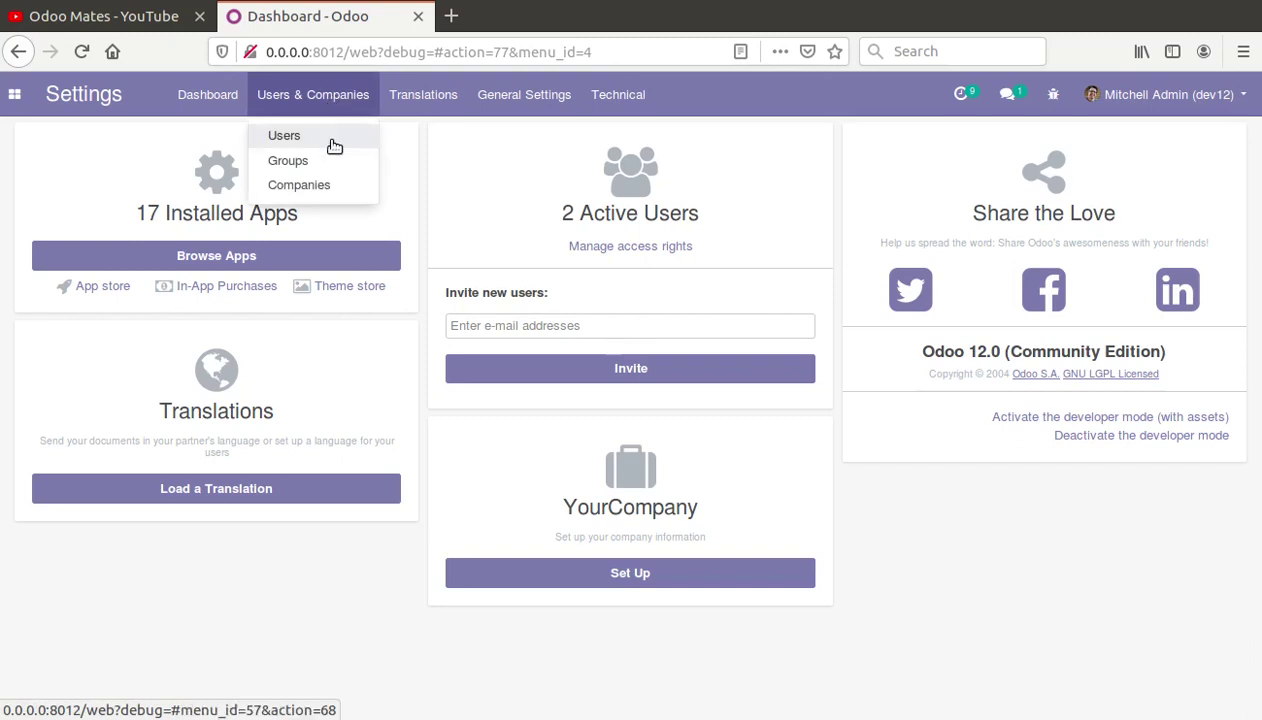
{"action": "left_click", "coordinate": [331, 160]}
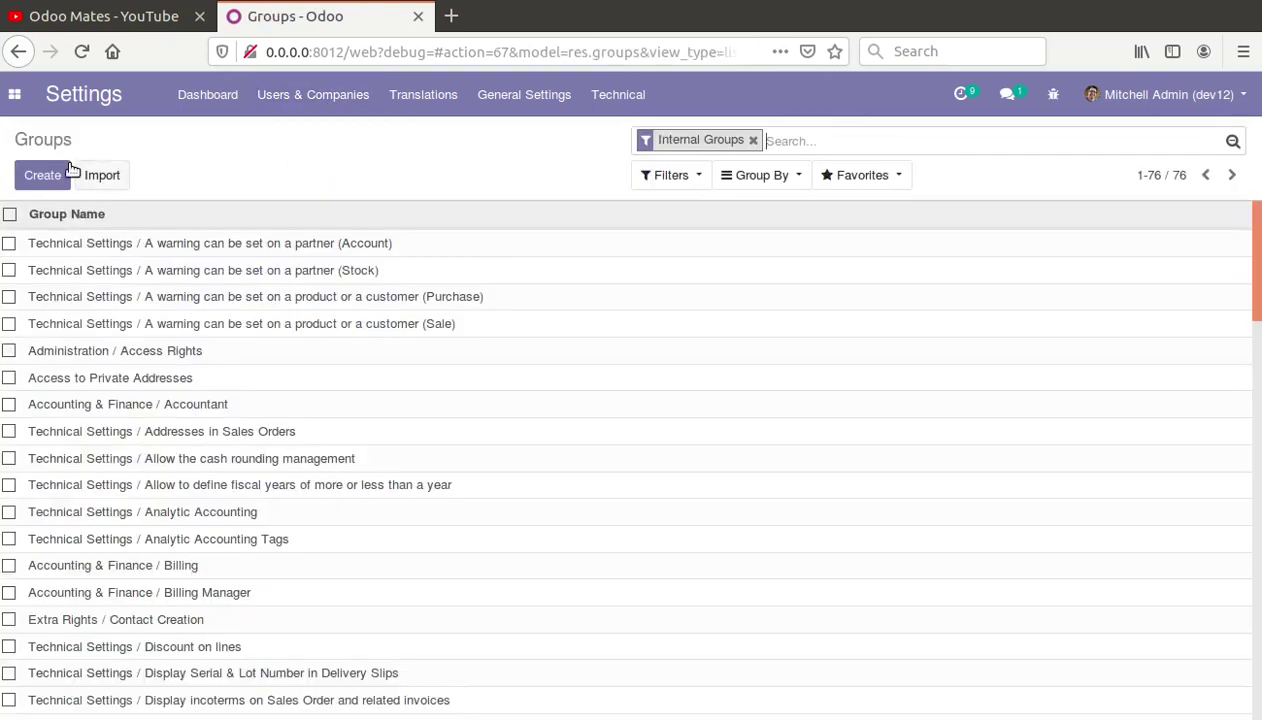
- Start a new access group with the application Hospital Management and the name Front Office
{"action": "left_click", "coordinate": [60, 175]}
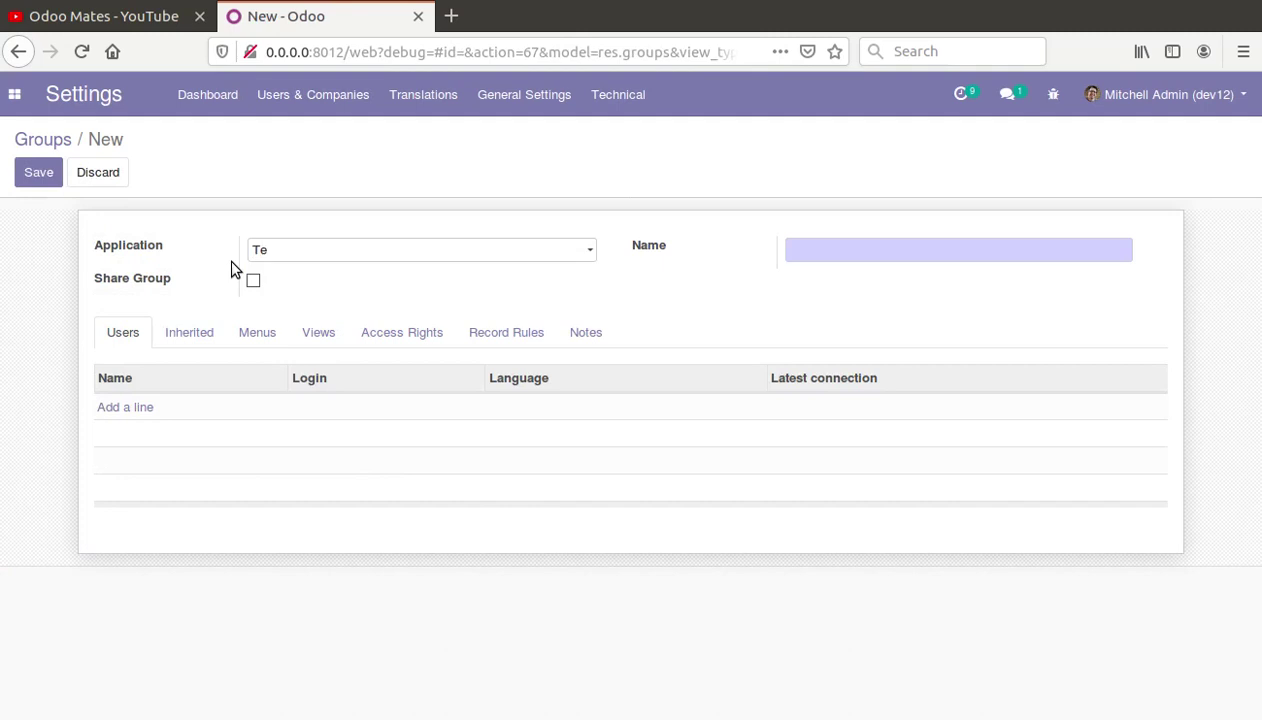
{"action": "left_click", "coordinate": [276, 259]}
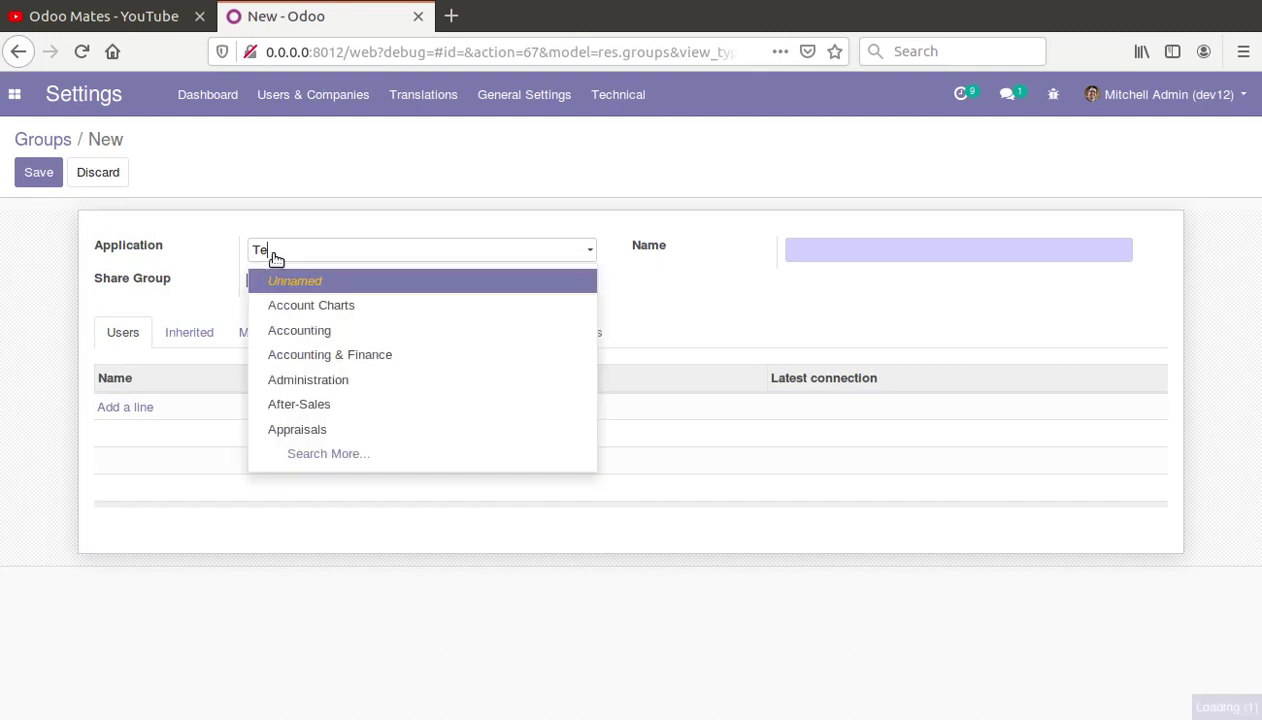
{"action": "key", "text": "BackSpace"}
{"action": "key", "text": "BackSpace"}
{"action": "type", "text": "ho"}
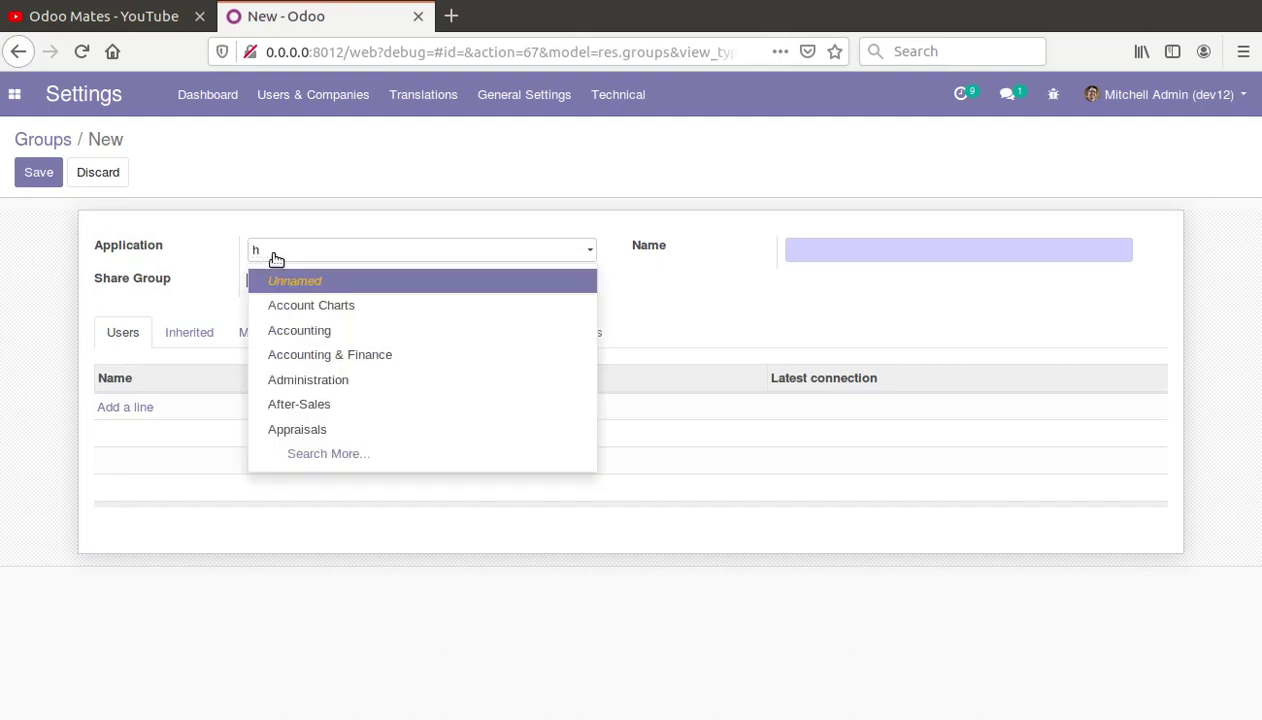
{"action": "left_click", "coordinate": [296, 284]}
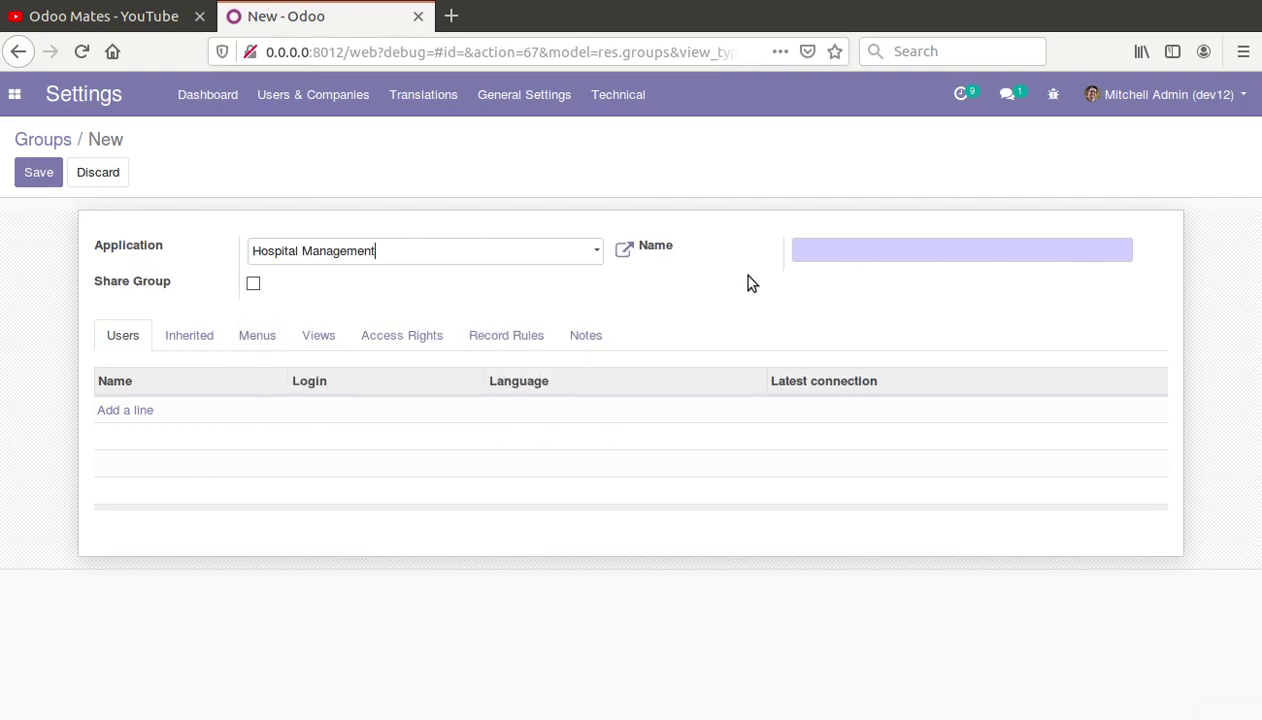
{"action": "type", "text": "Front Office"}
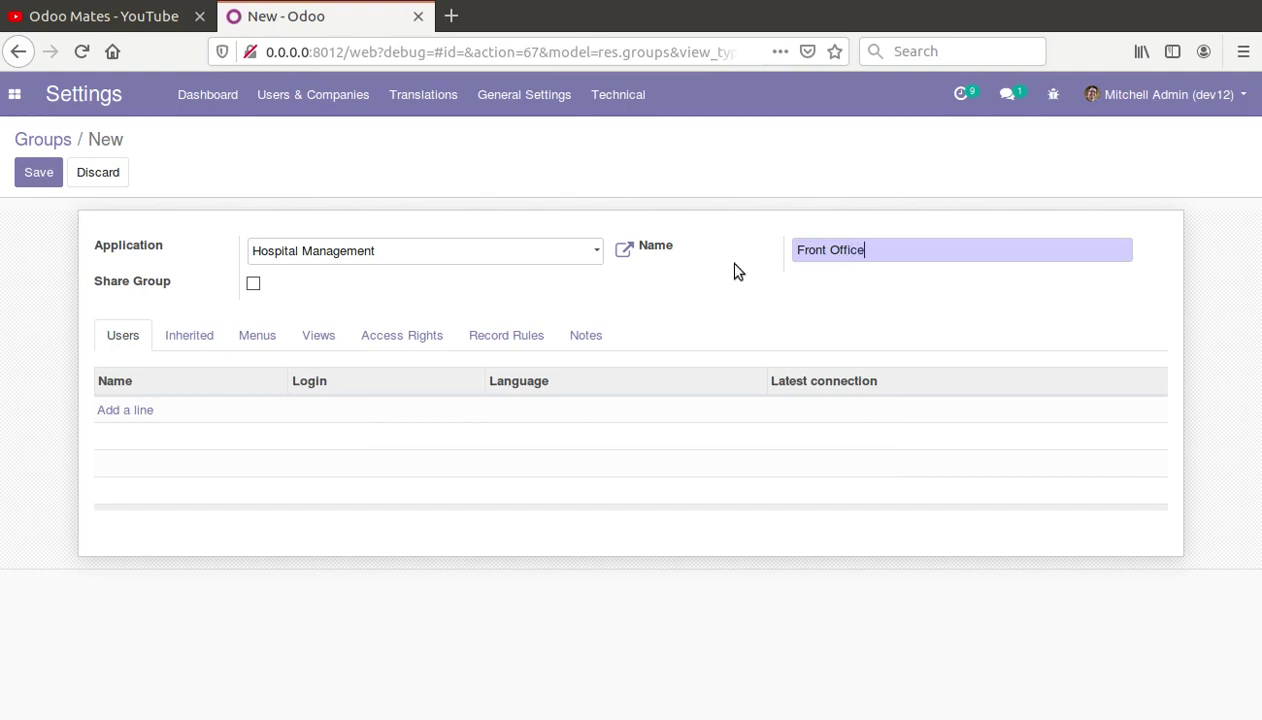
- Save the new Front Office access group
{"action": "left_click", "coordinate": [40, 174]}
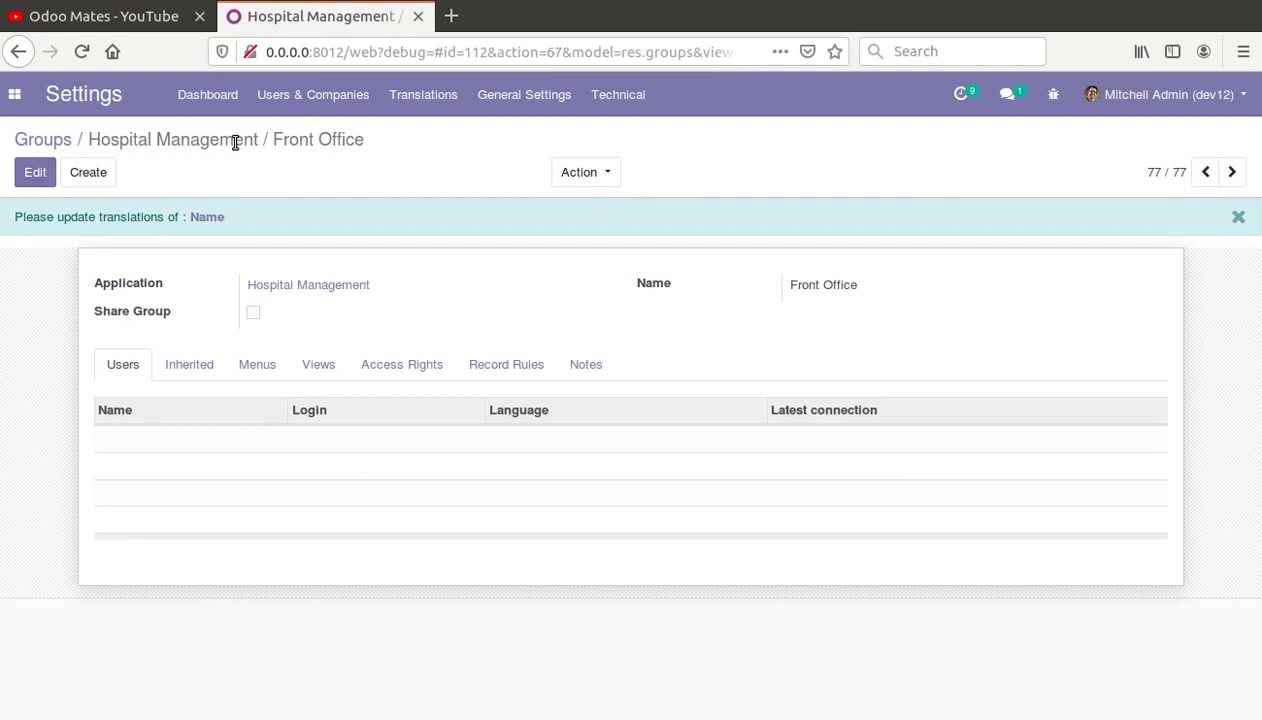
{"action": "left_click", "coordinate": [1052, 96]}
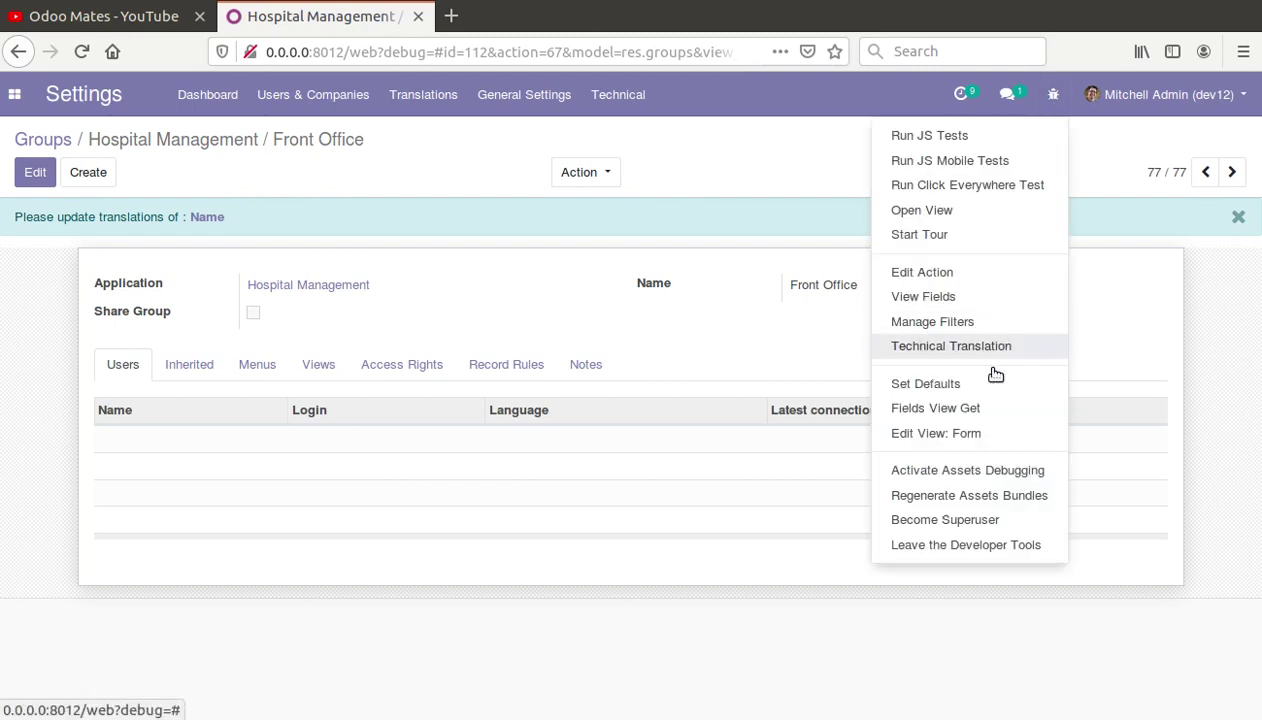
- Return to the groups list, search it for "front" and open the Hospital Management / Front Office group
{"action": "left_click", "coordinate": [45, 143]}
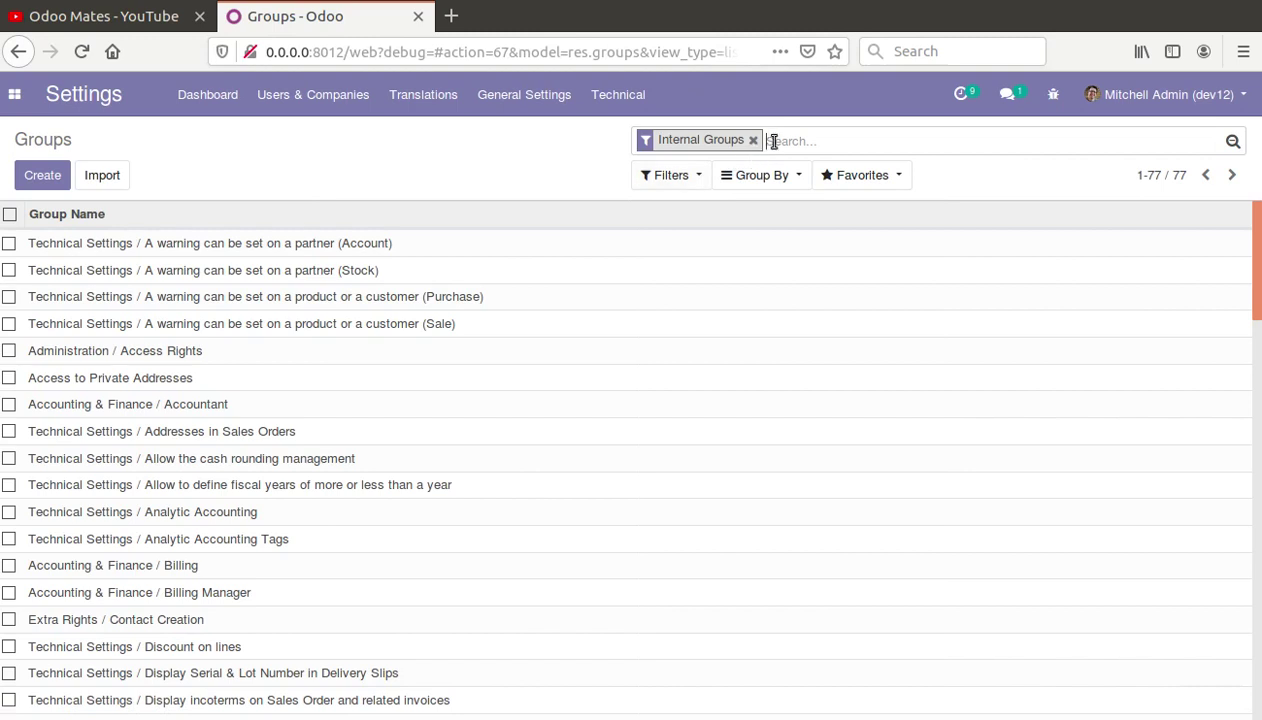
{"action": "type", "text": "front"}
{"action": "key", "text": "Return"}
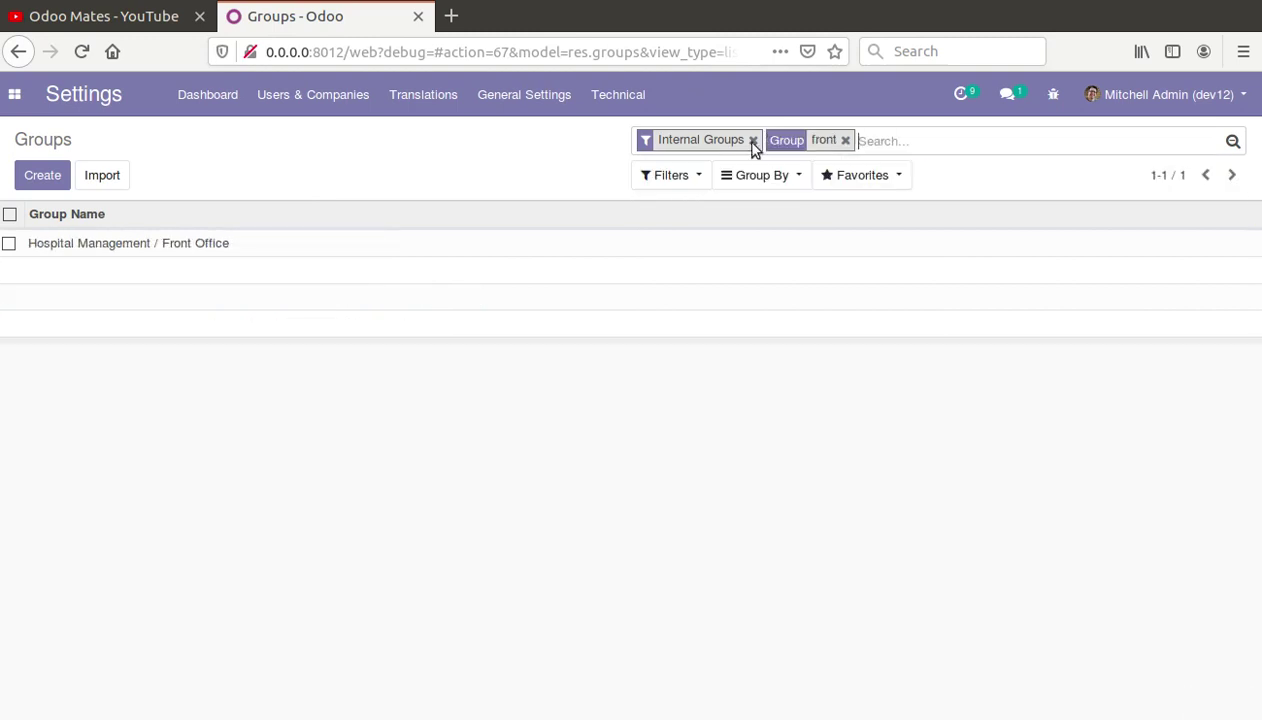
{"action": "left_click", "coordinate": [556, 246]}
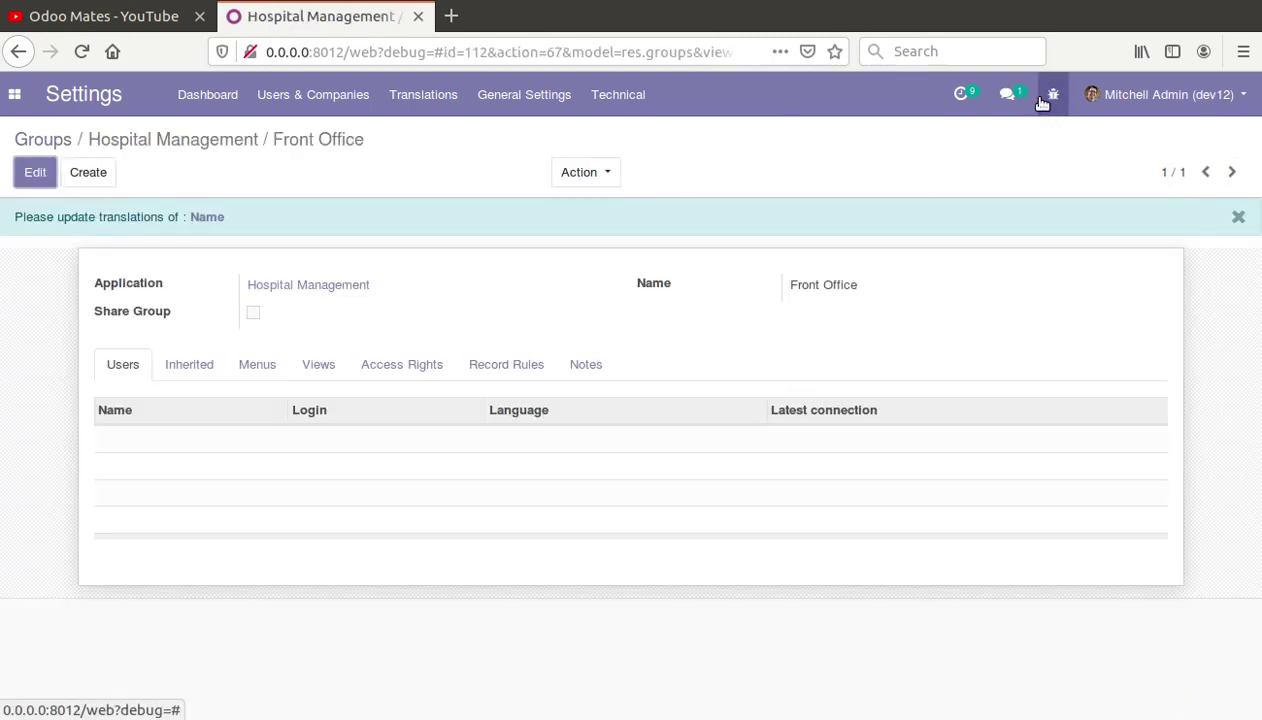
- Check the XML ID in the Front Office group's metadata and return to the groups list
{"action": "left_click", "coordinate": [1051, 96]}
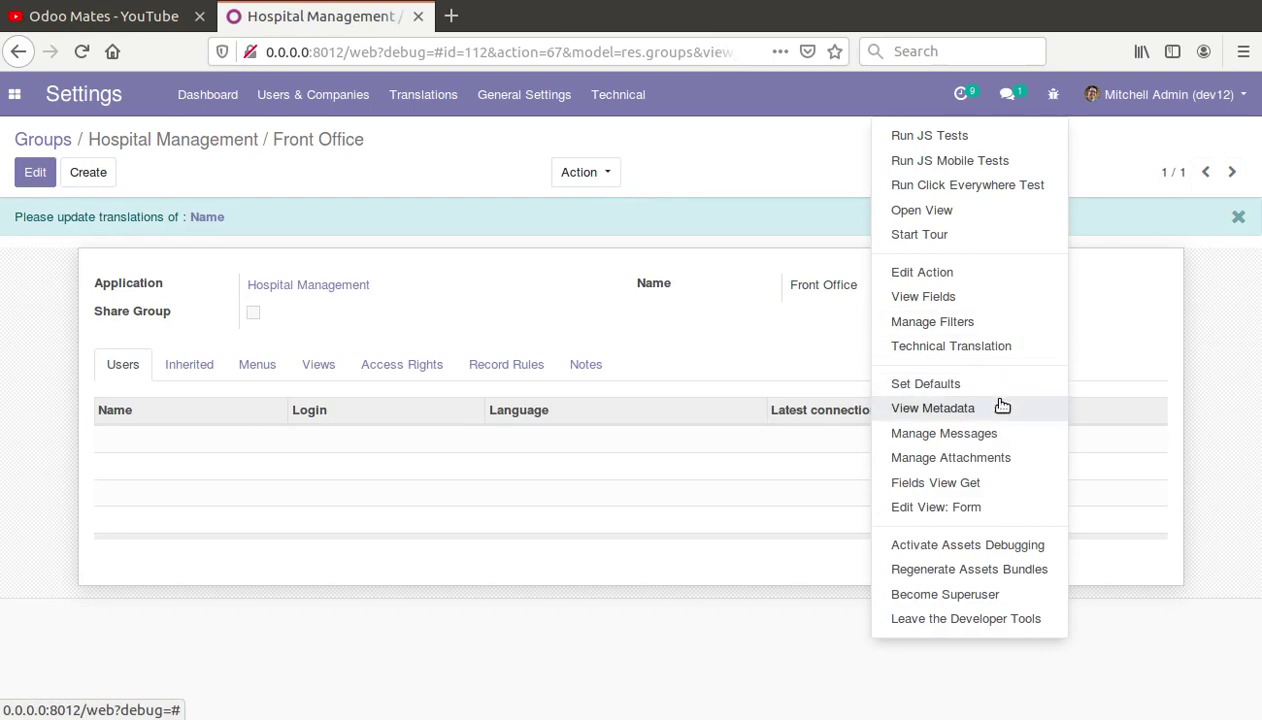
{"action": "left_click", "coordinate": [933, 408]}
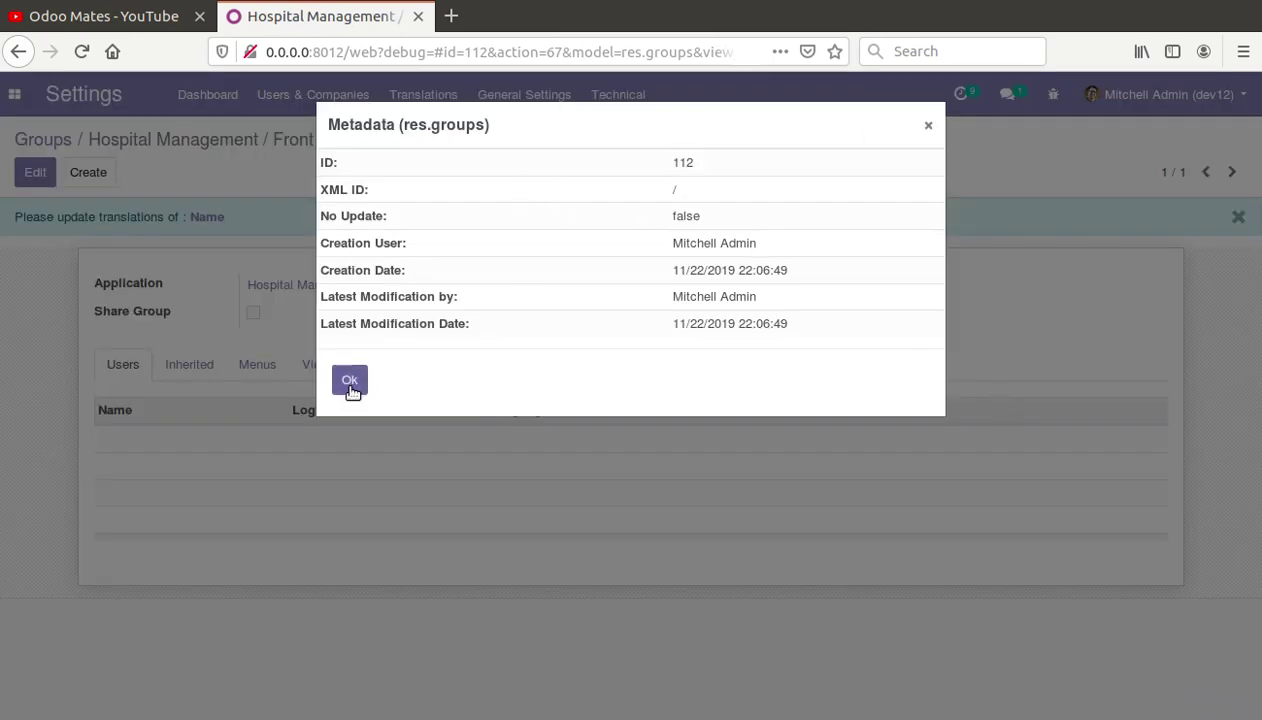
{"action": "left_click", "coordinate": [350, 381]}
{"action": "left_click", "coordinate": [35, 139]}
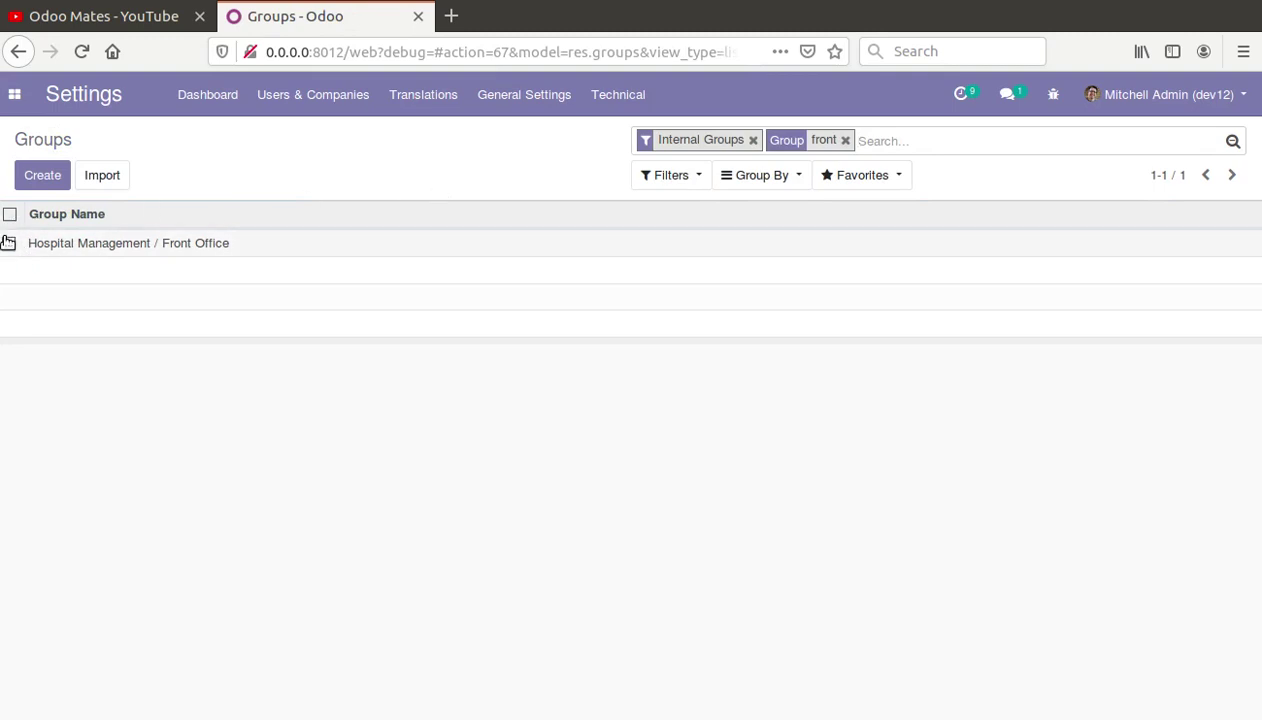
- Export the Front Office group to a CSV file with the Group Name field and close the export dialog
{"action": "left_click", "coordinate": [8, 243]}
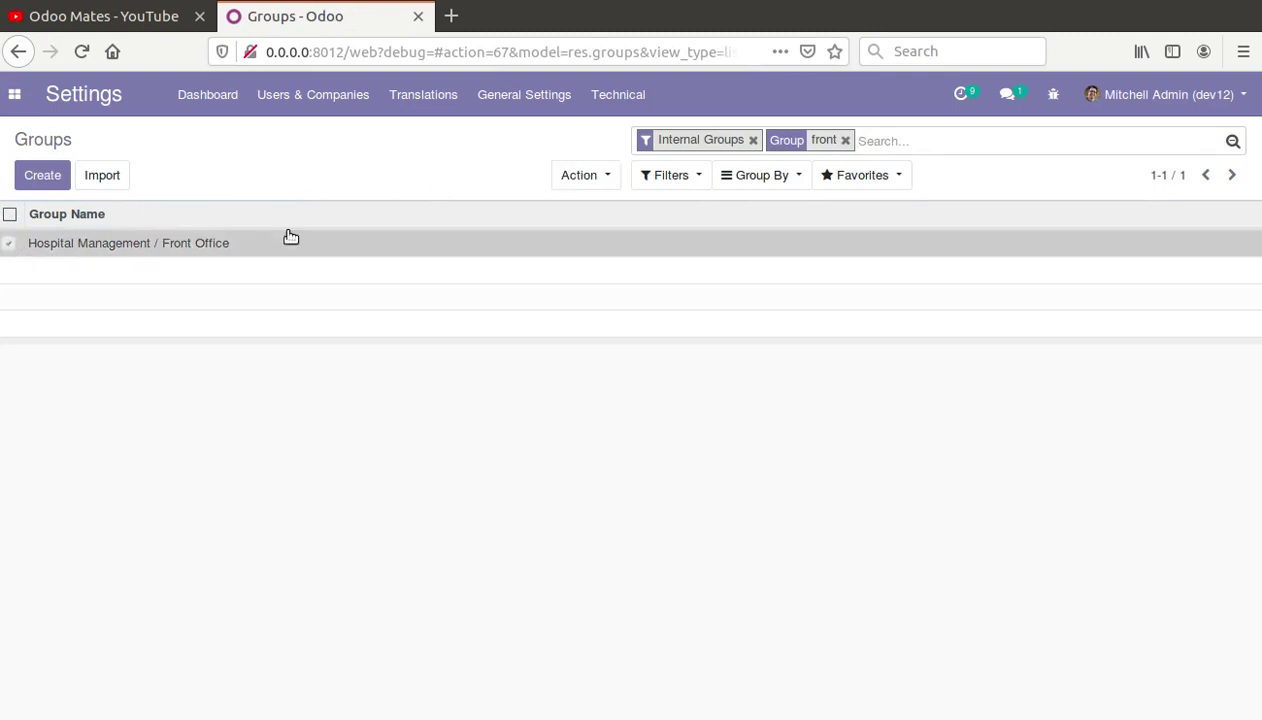
{"action": "left_click", "coordinate": [592, 175]}
{"action": "left_click", "coordinate": [588, 212]}
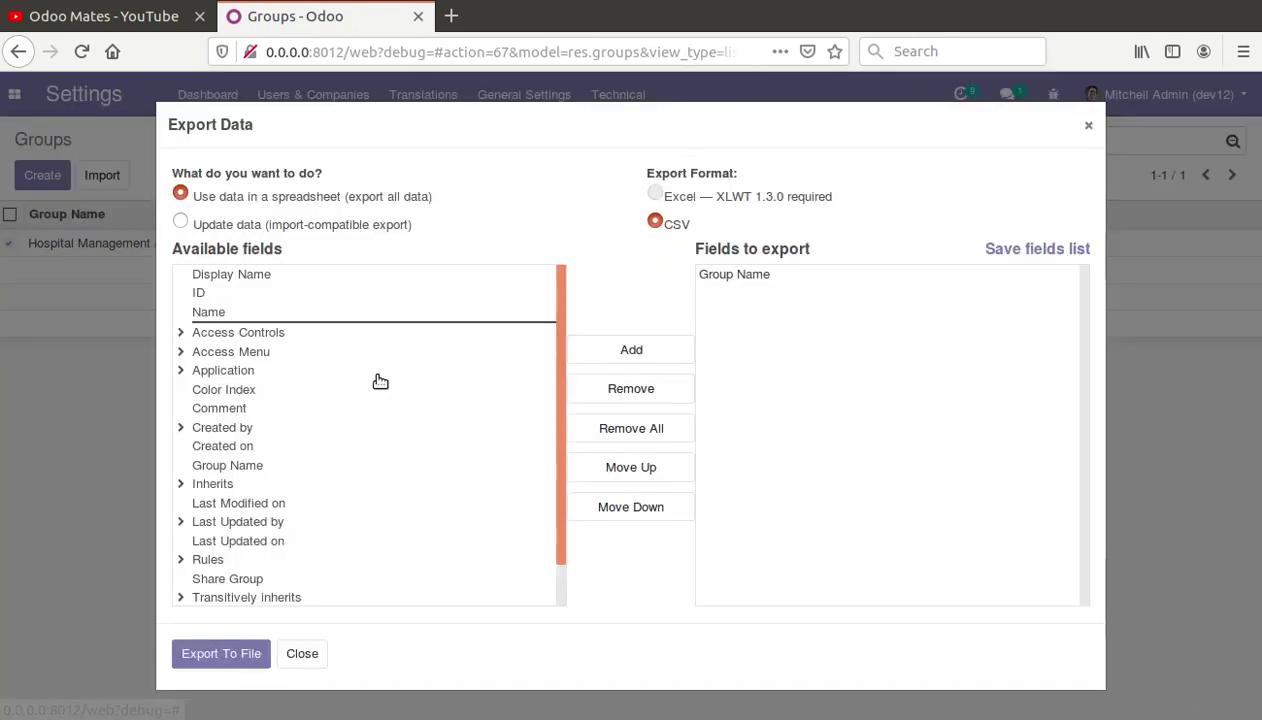
{"action": "left_click", "coordinate": [214, 445]}
{"action": "left_click", "coordinate": [234, 655]}
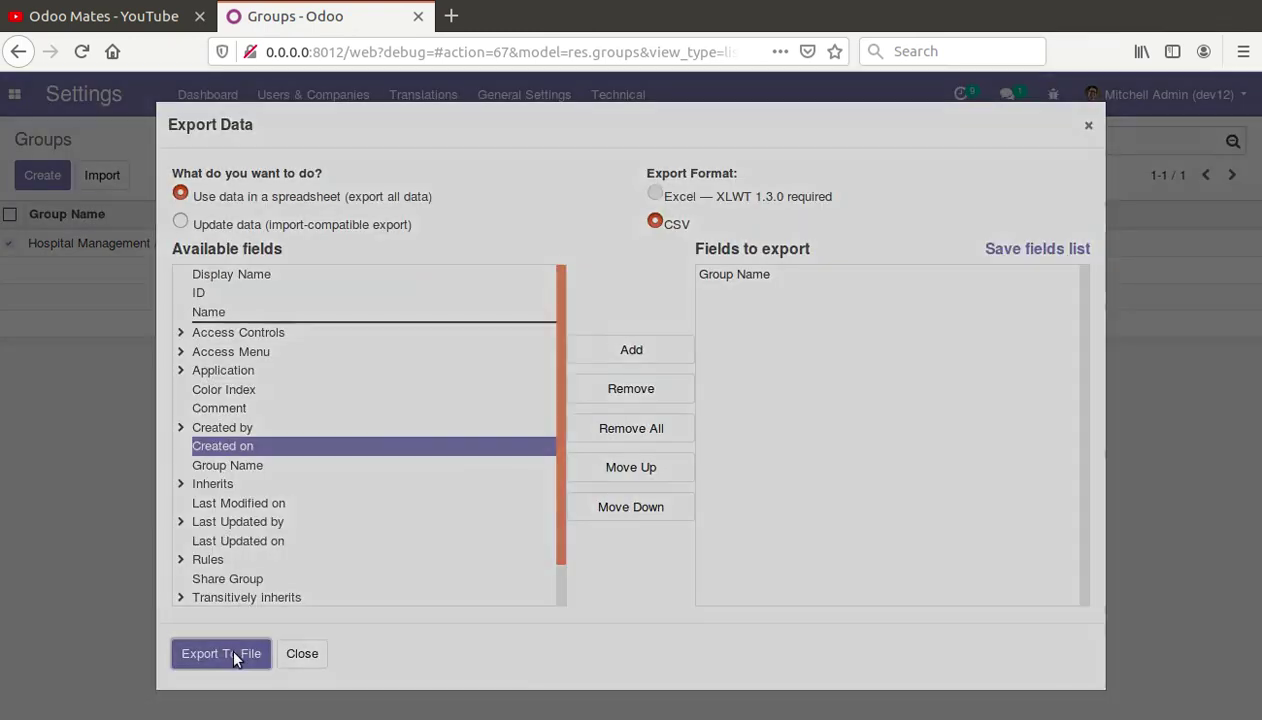
{"action": "left_click", "coordinate": [845, 614]}
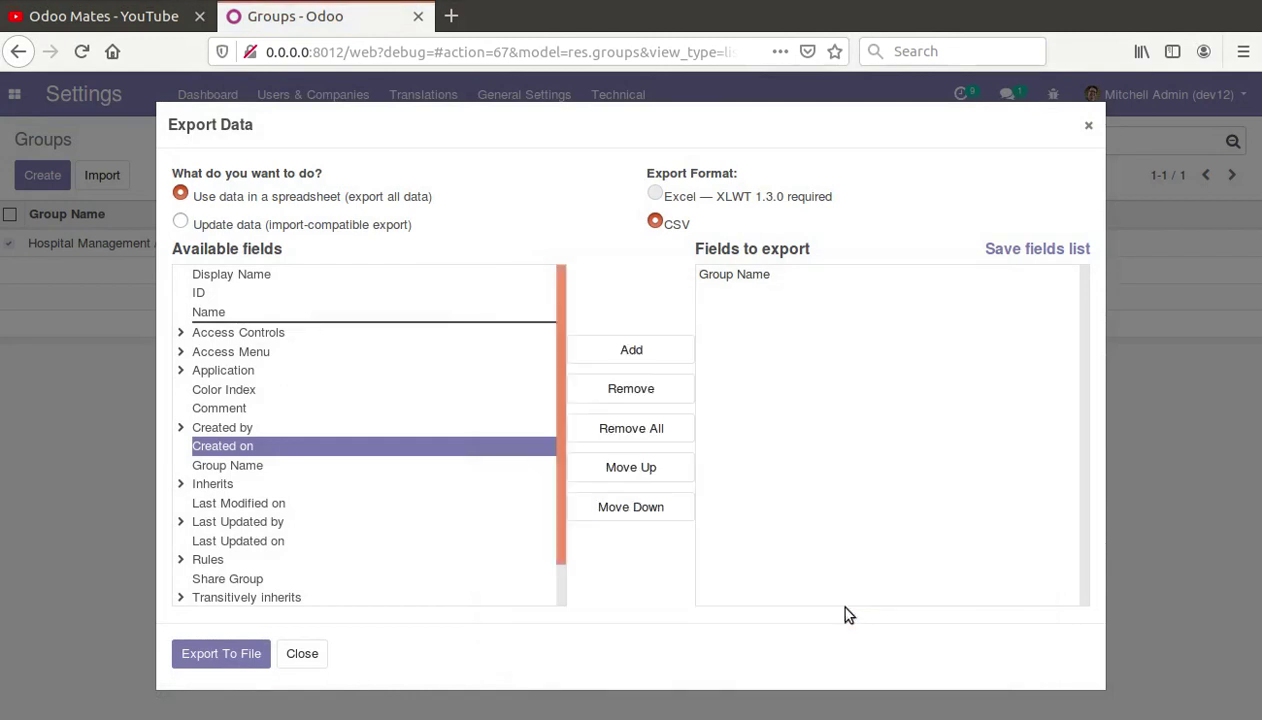
{"action": "left_click", "coordinate": [316, 658]}
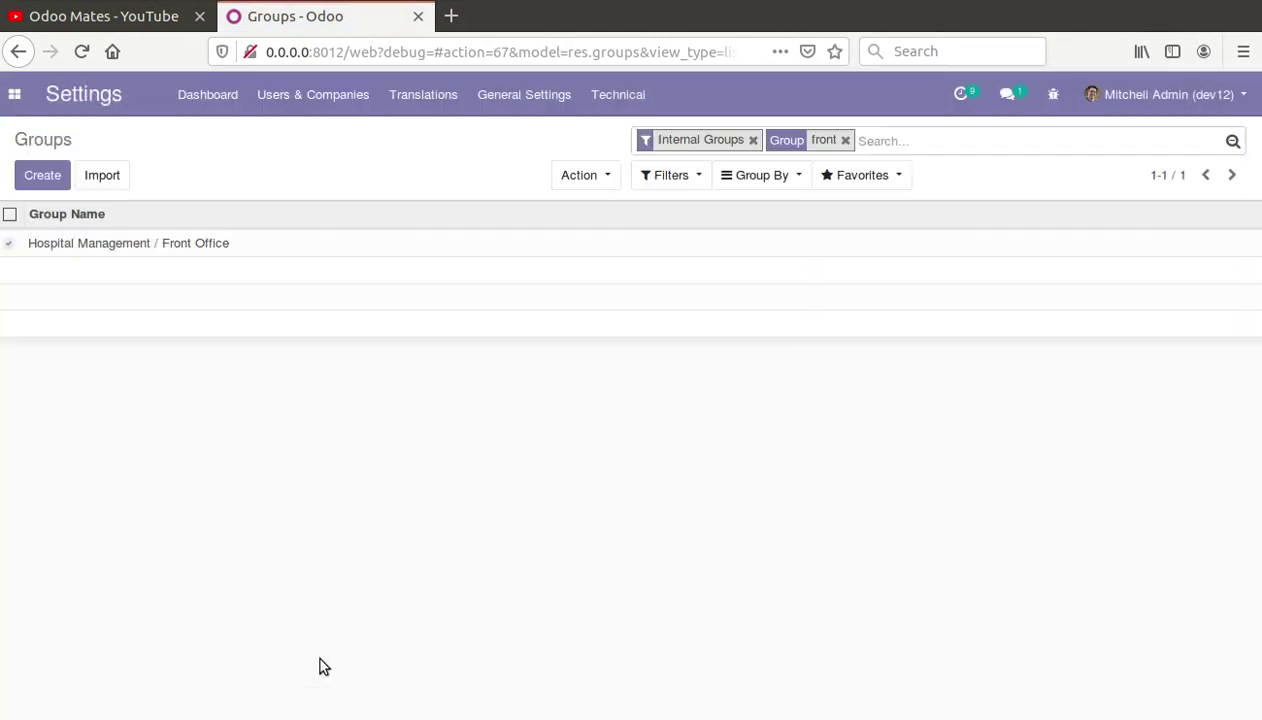
- Reopen the Front Office group and check the XML ID in its metadata after the export
{"action": "left_click", "coordinate": [594, 257]}
{"action": "left_click", "coordinate": [1053, 94]}
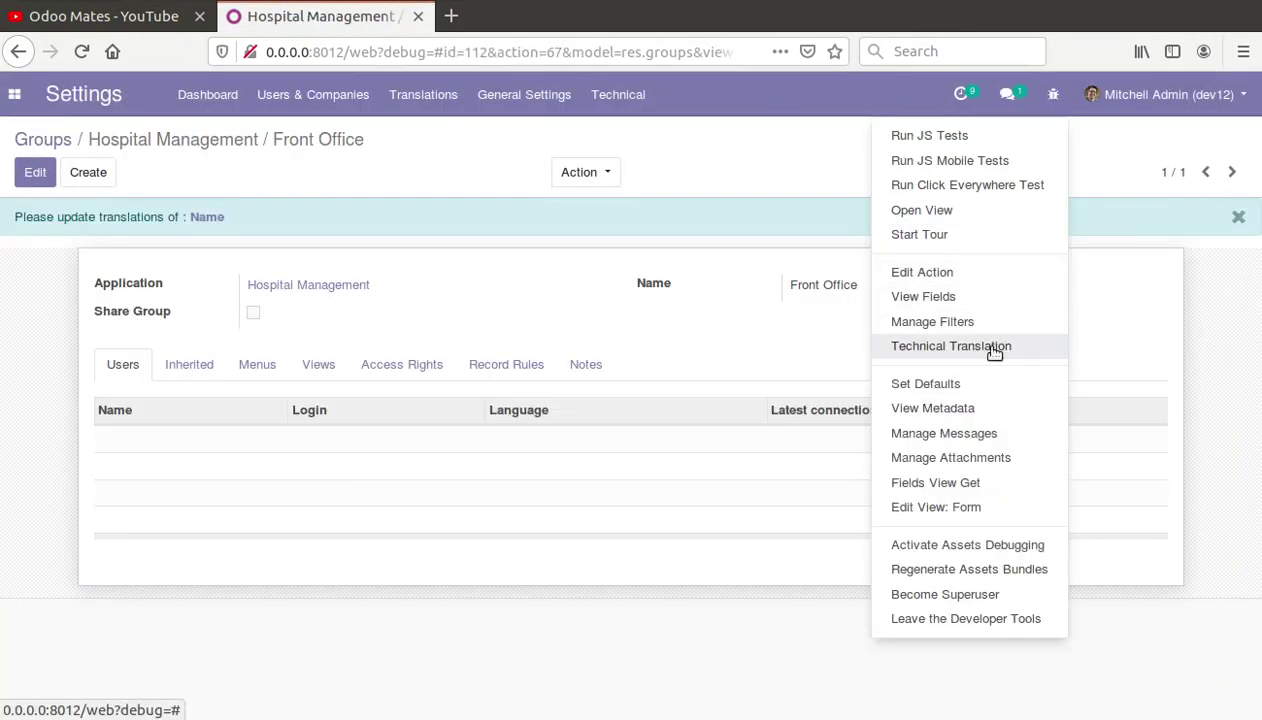
{"action": "left_click", "coordinate": [978, 408]}
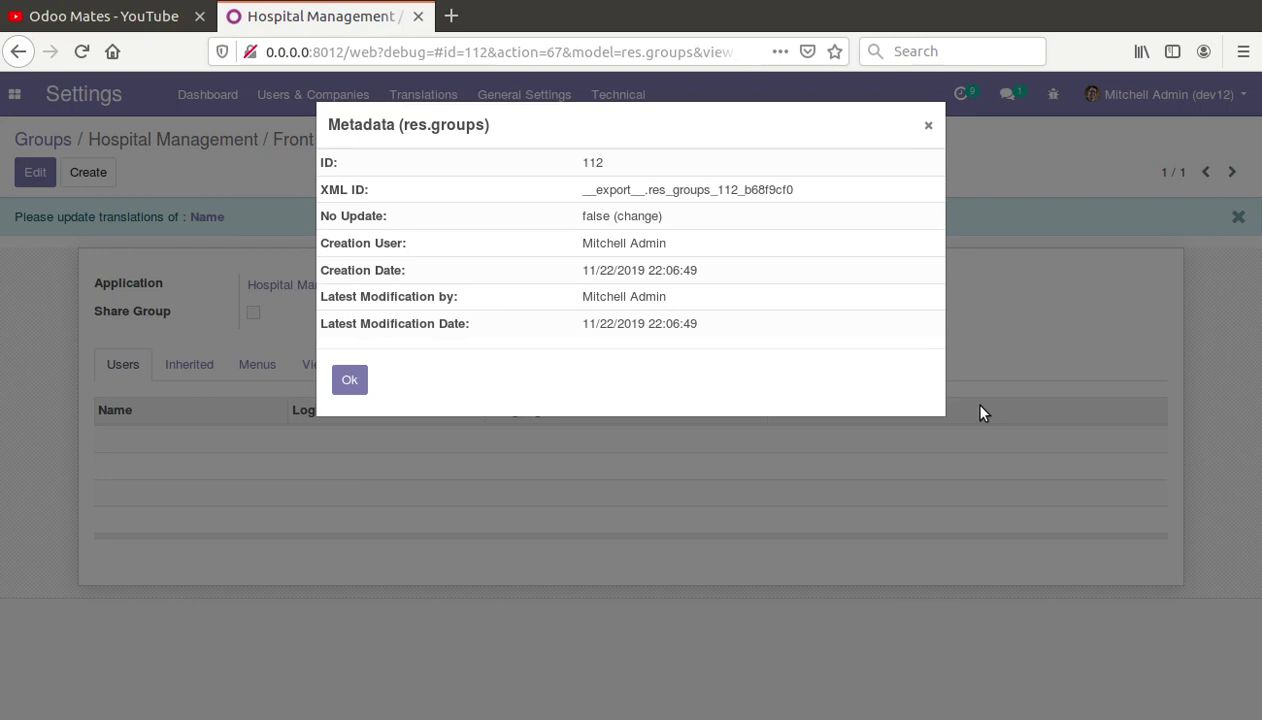
{"action": "left_click", "coordinate": [355, 383]}
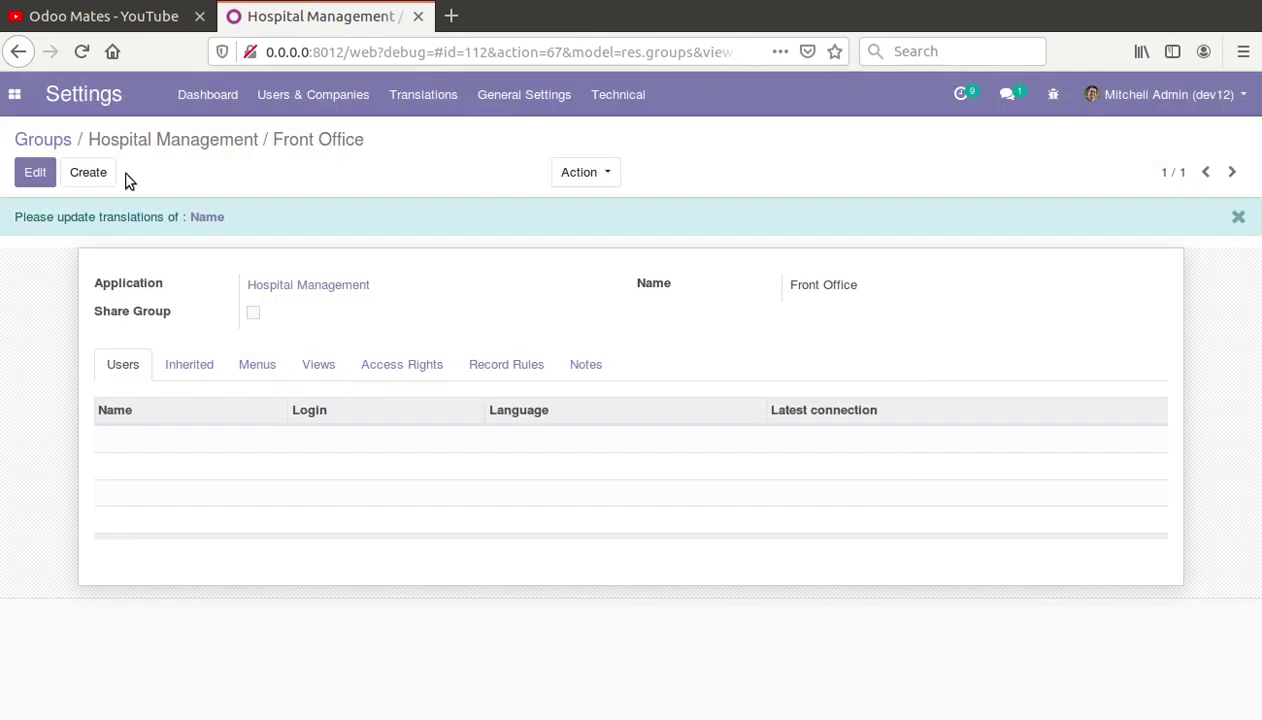
- Leave the group record and open the Discuss app's inbox
{"action": "left_click", "coordinate": [14, 94]}
{"action": "left_click", "coordinate": [34, 146]}
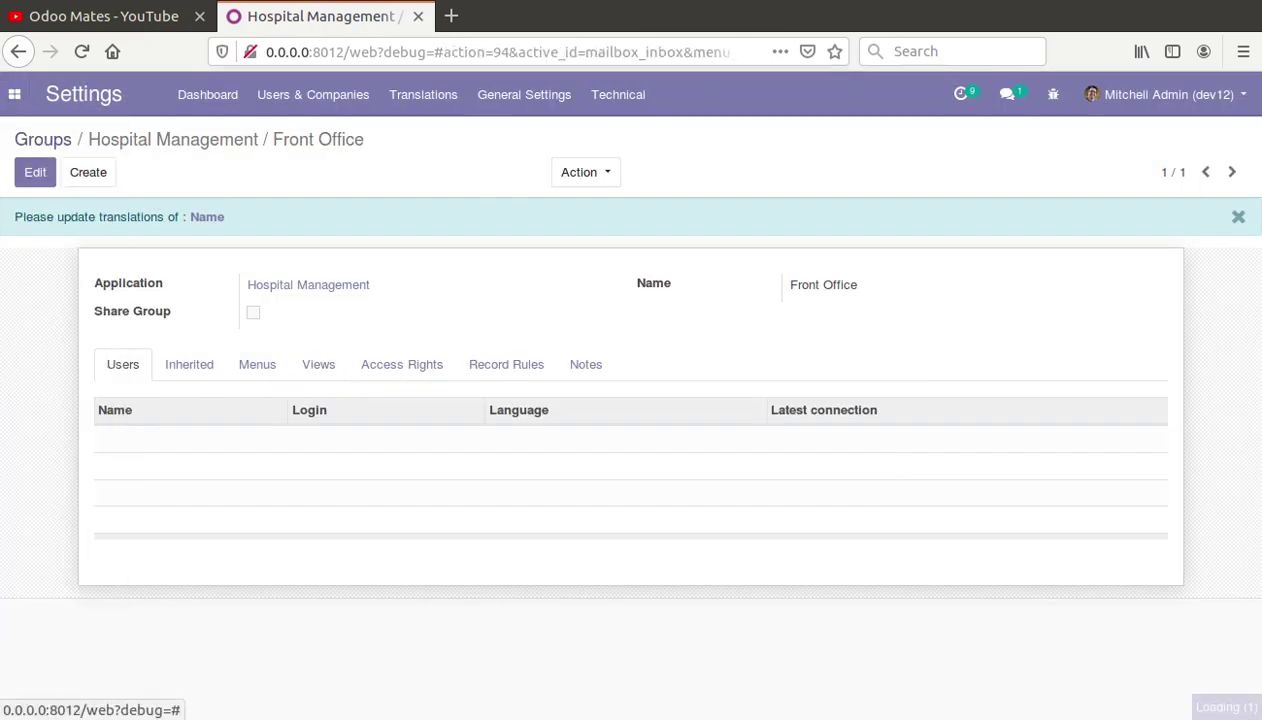
{"action": "left_click", "coordinate": [1043, 0]}
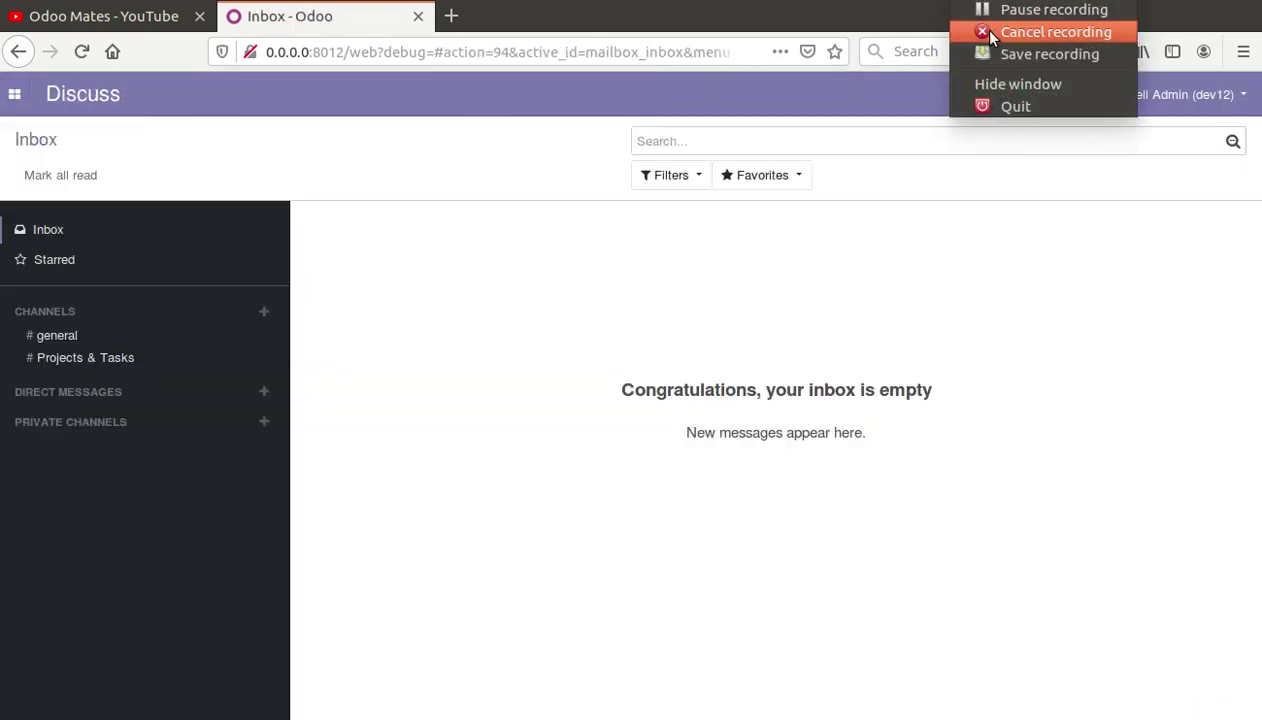